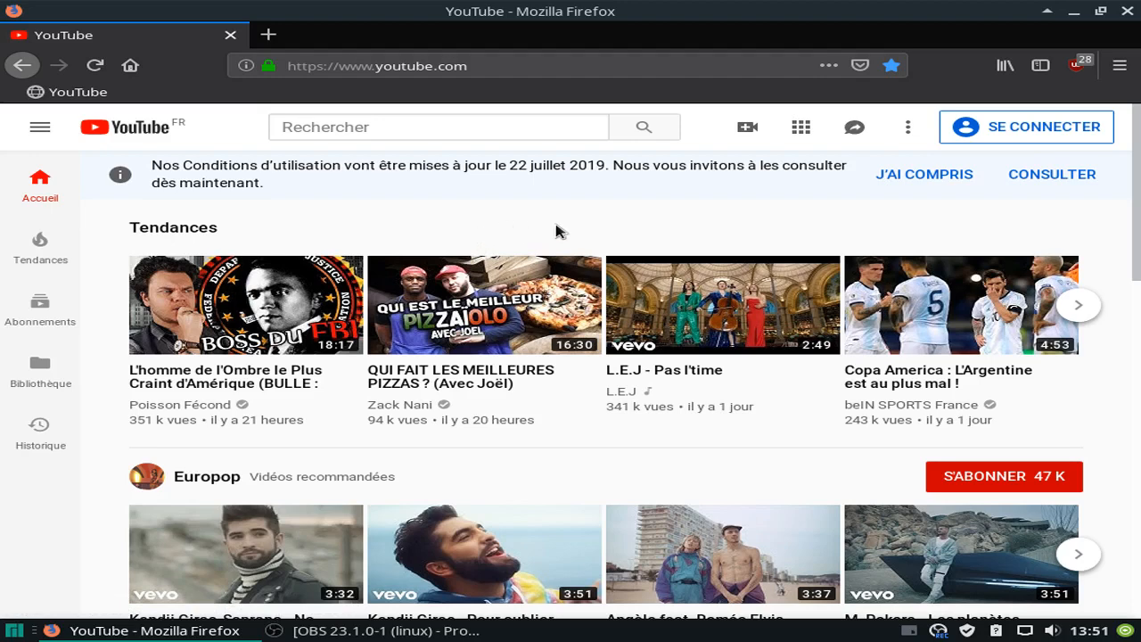
- Open the browser preferences and go to the Langue settings under Langue et apparence
click(1119, 66)
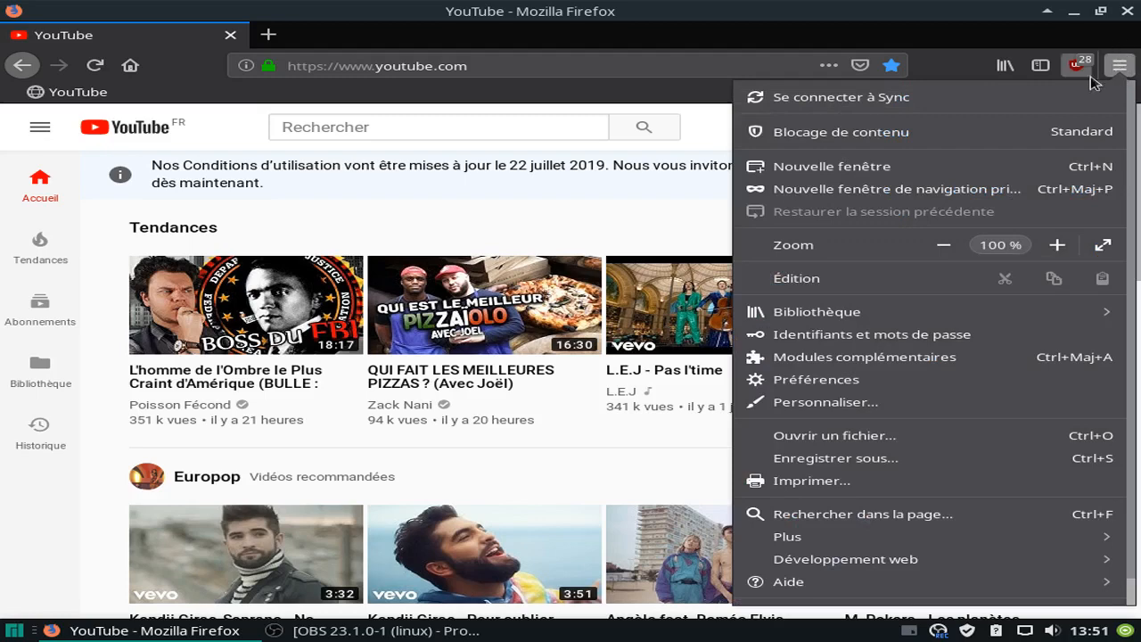
click(789, 378)
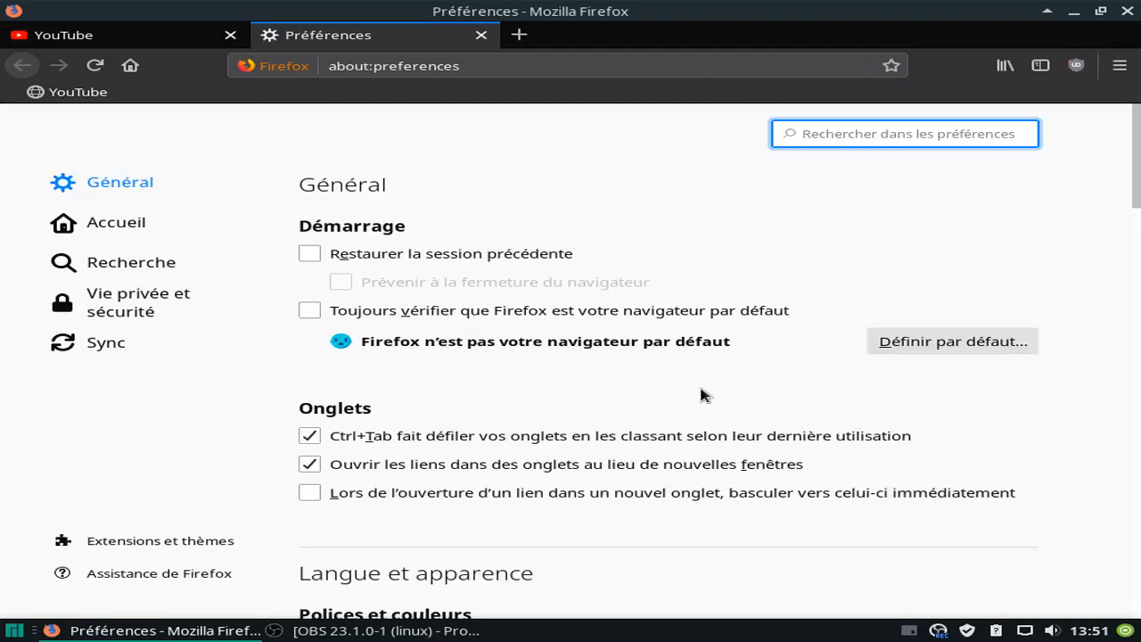
scroll(700, 395, down, 3)
scroll(700, 395, down, 2)
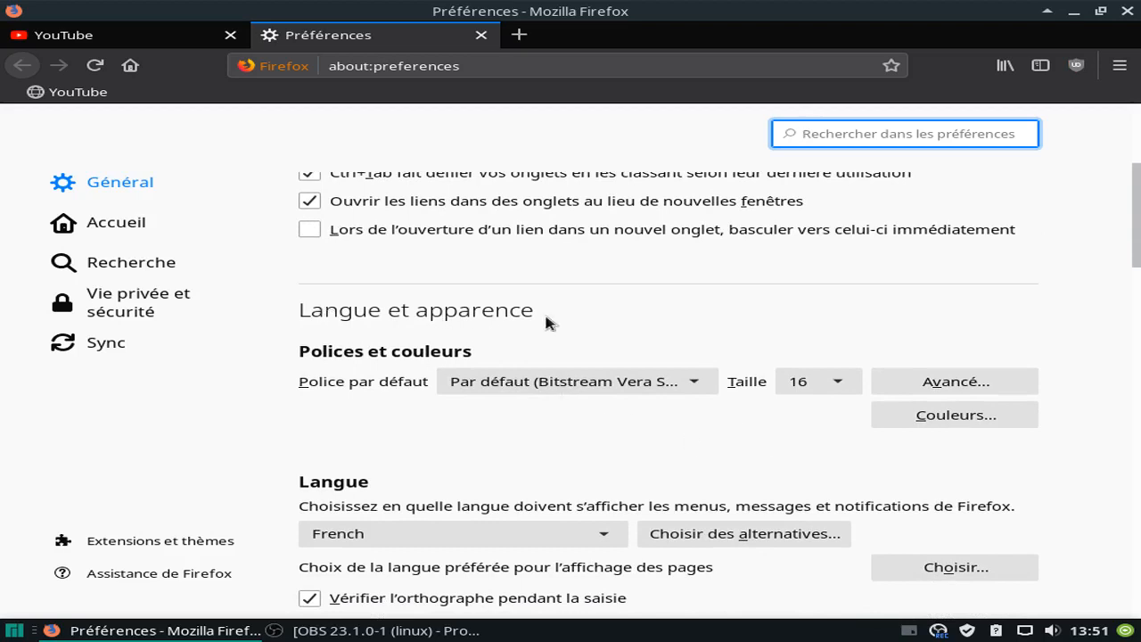
drag(544, 320, 305, 319)
click(305, 319)
scroll(1137, 268, down, 3)
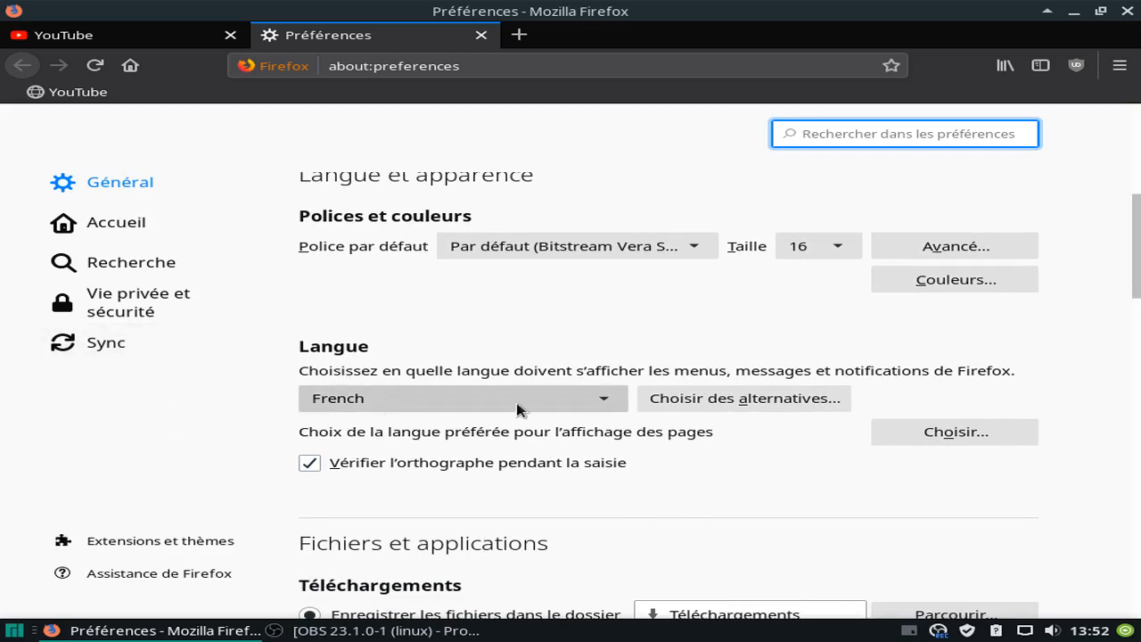
- Search for other interface languages and add English (United States) to the Firefox language list
click(586, 405)
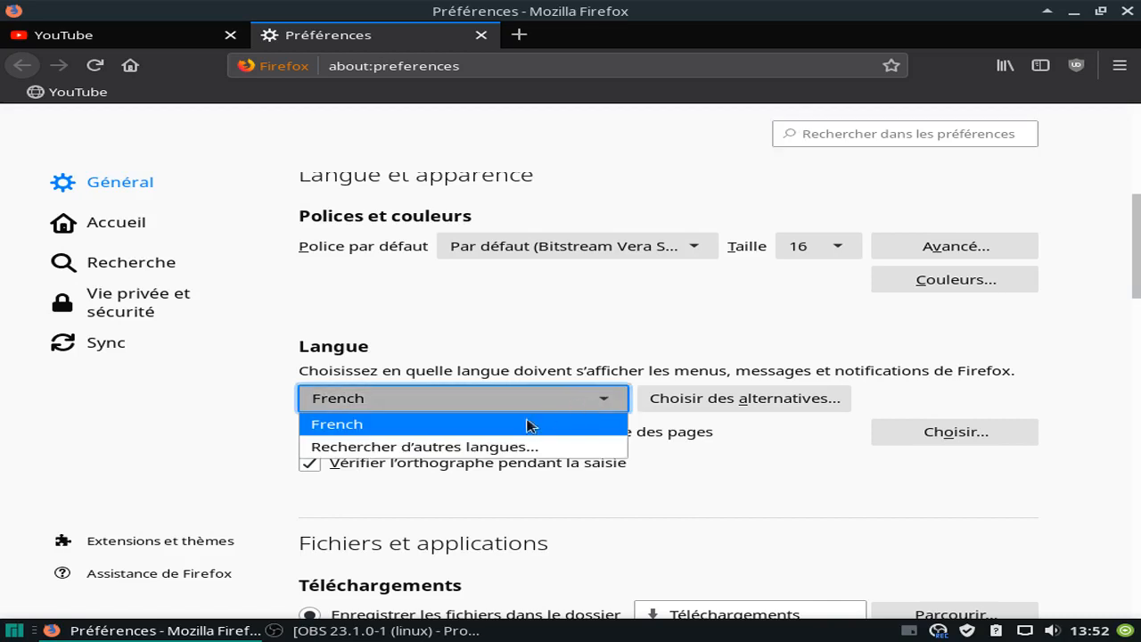
click(493, 450)
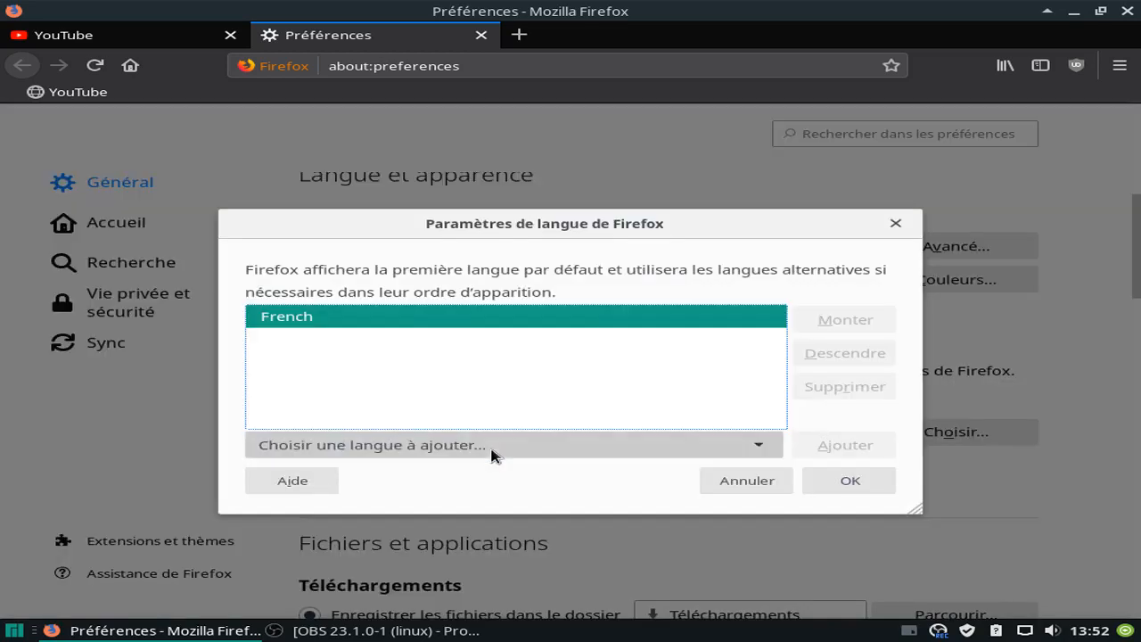
click(430, 453)
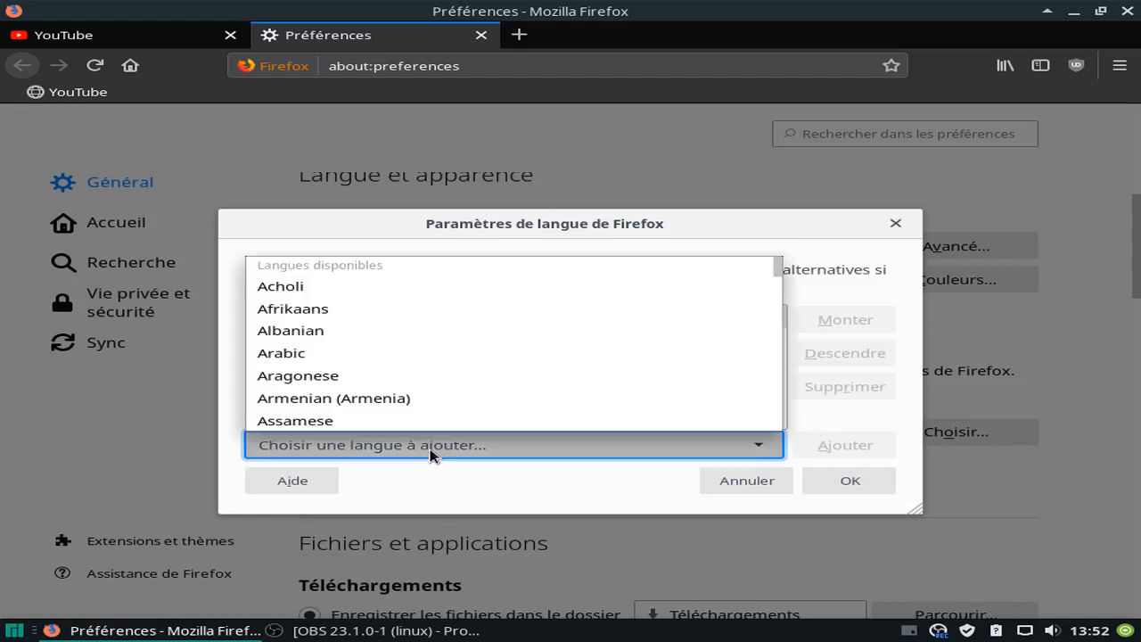
scroll(508, 386, down, 9)
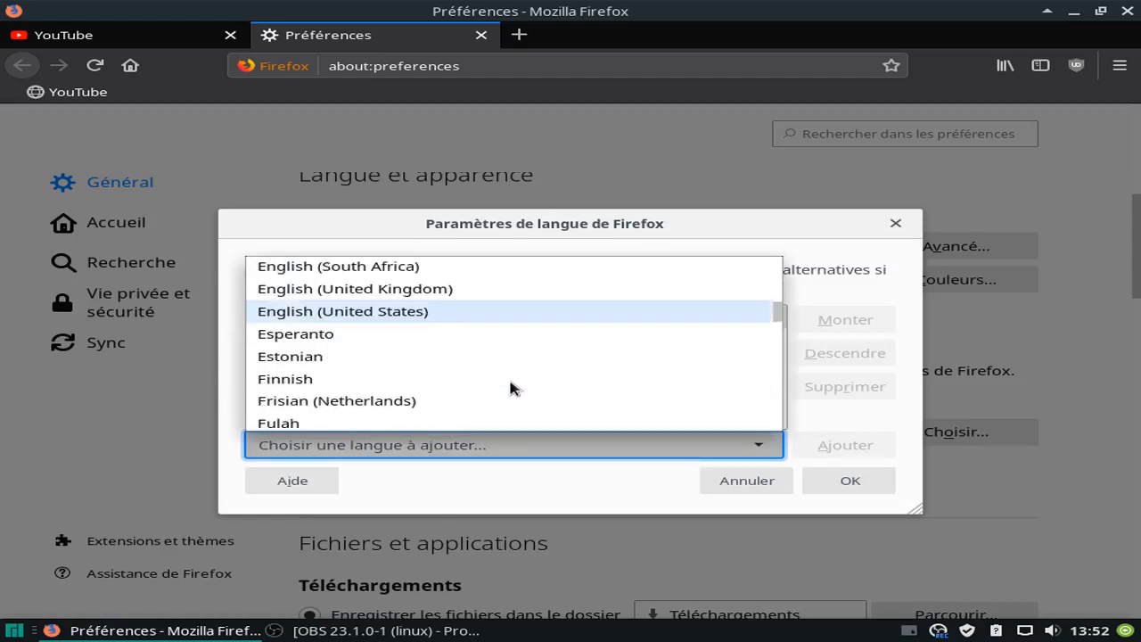
click(468, 483)
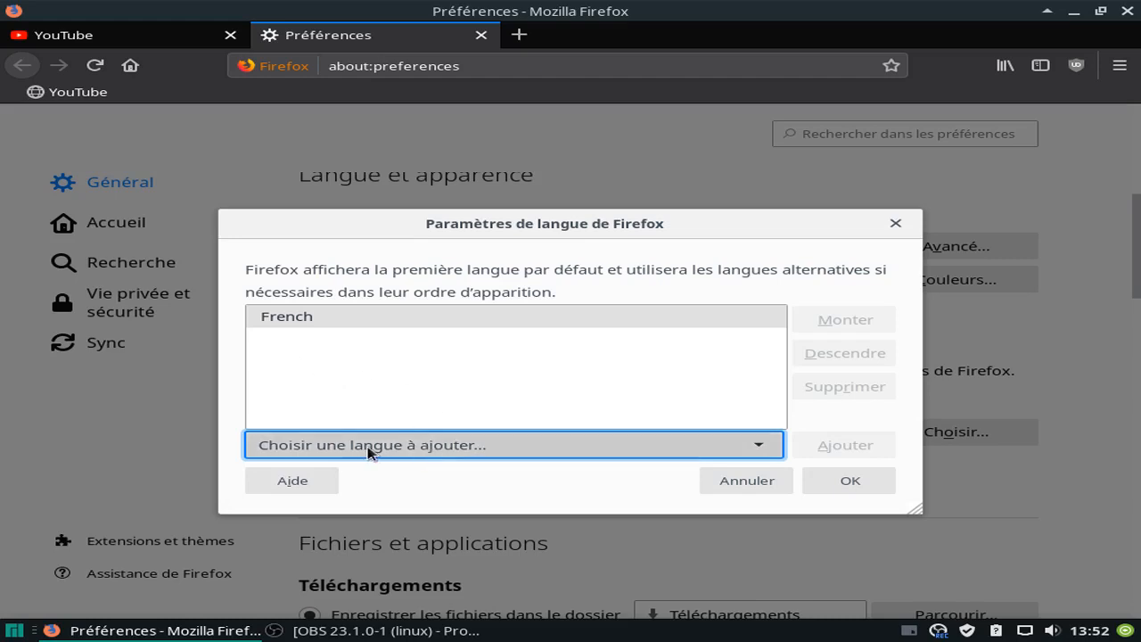
click(457, 445)
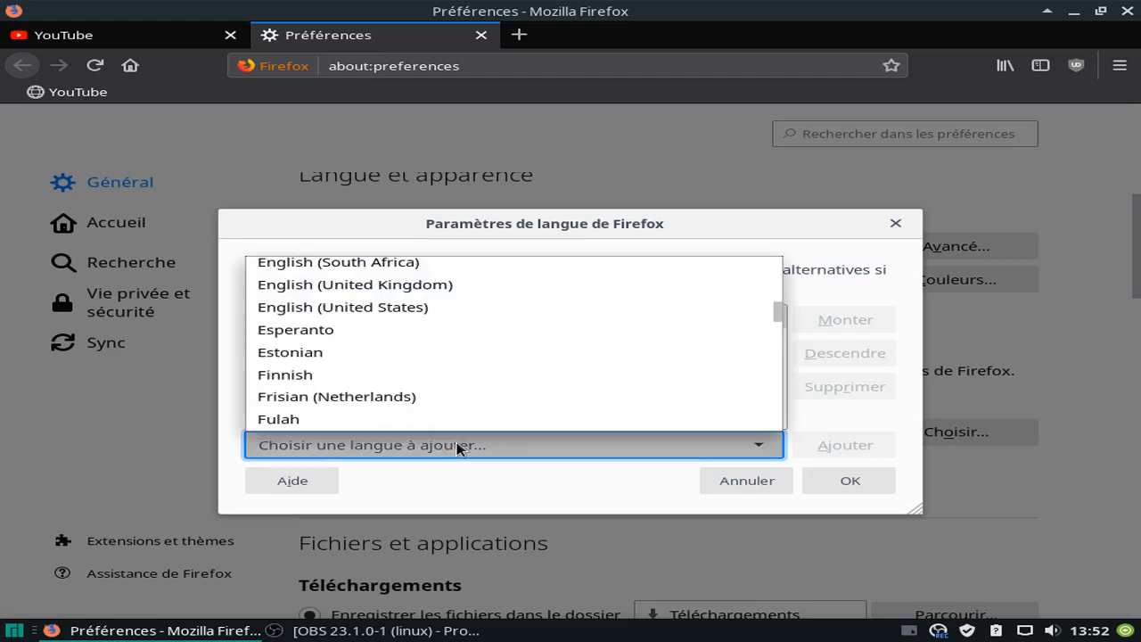
scroll(499, 404, up, 1)
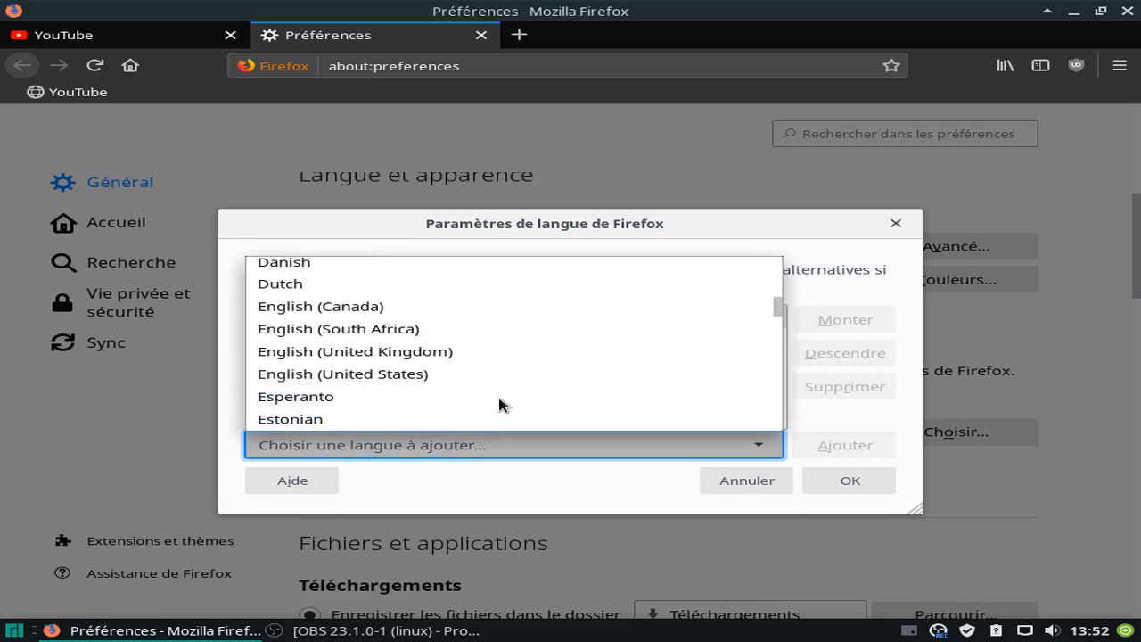
click(382, 374)
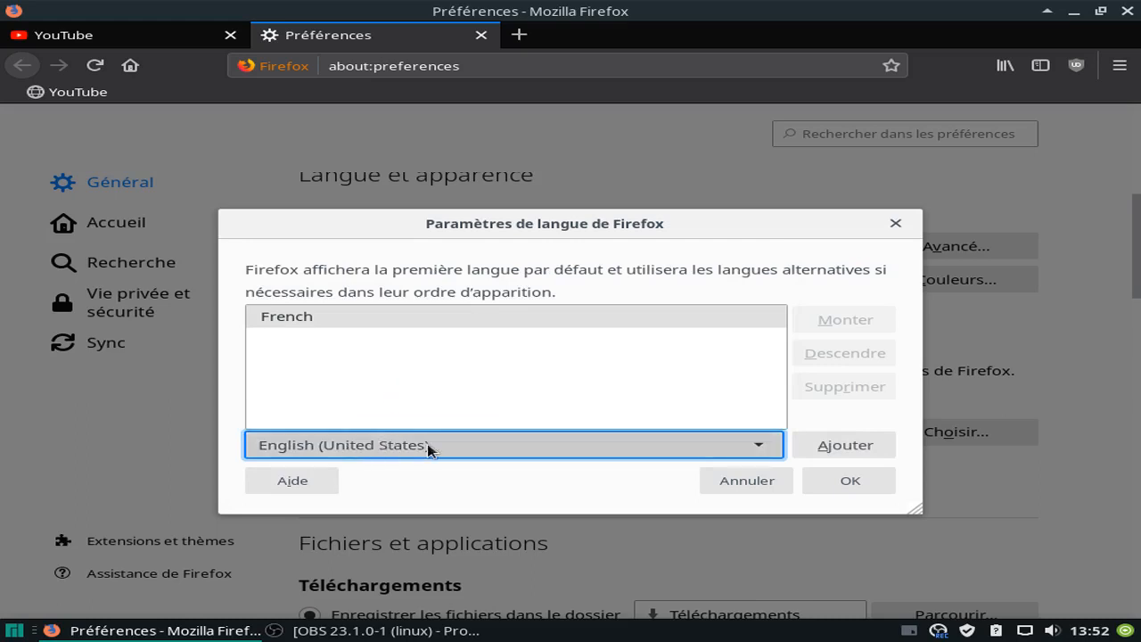
click(829, 454)
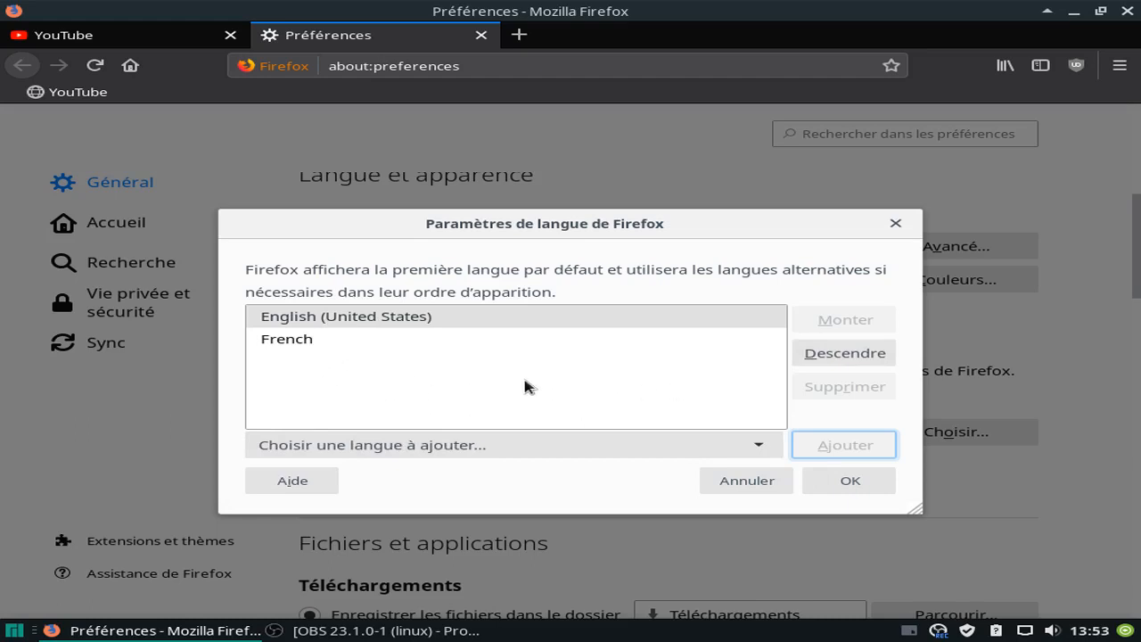
- Move French above English (United States) in the interface language list
click(308, 345)
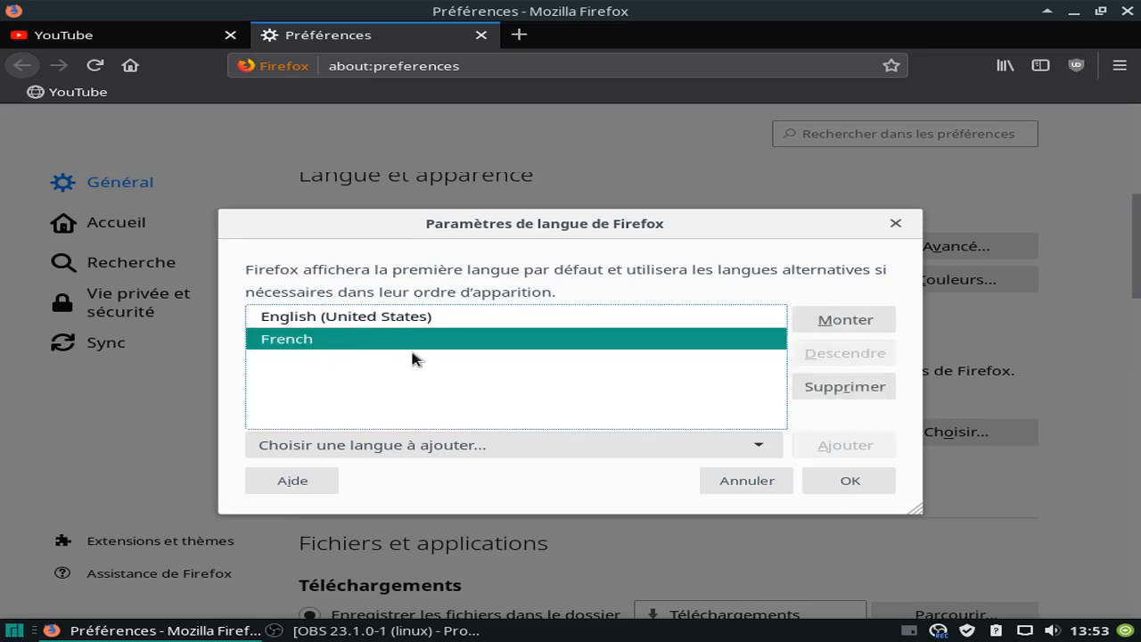
click(852, 322)
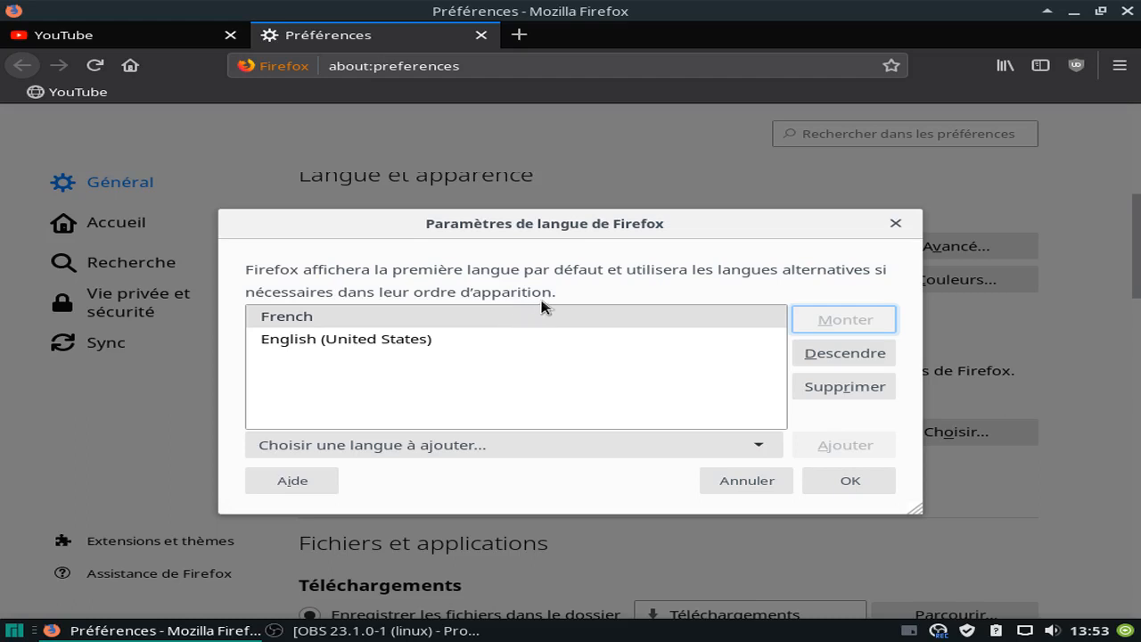
click(565, 381)
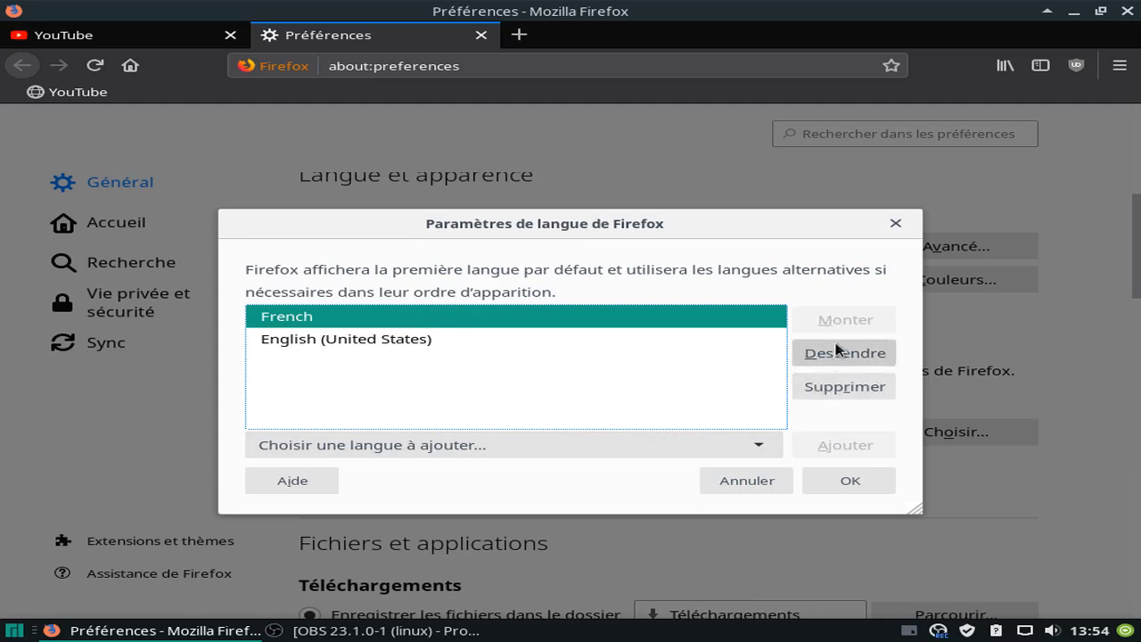
- Move English (United States) to the head of the interface language list and back below French
click(372, 345)
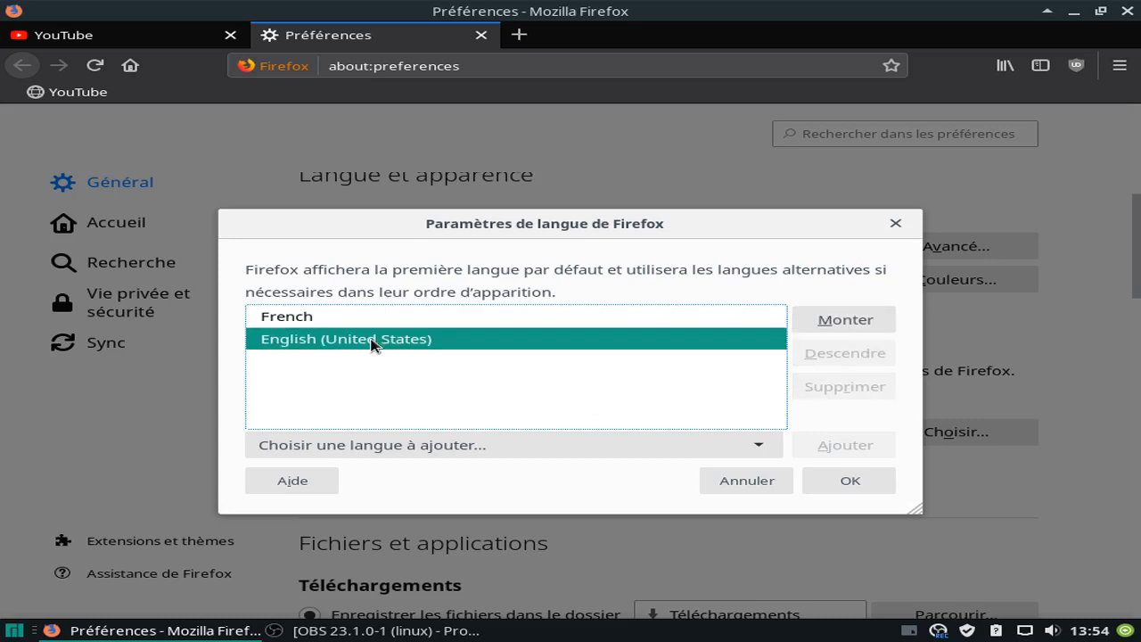
click(829, 330)
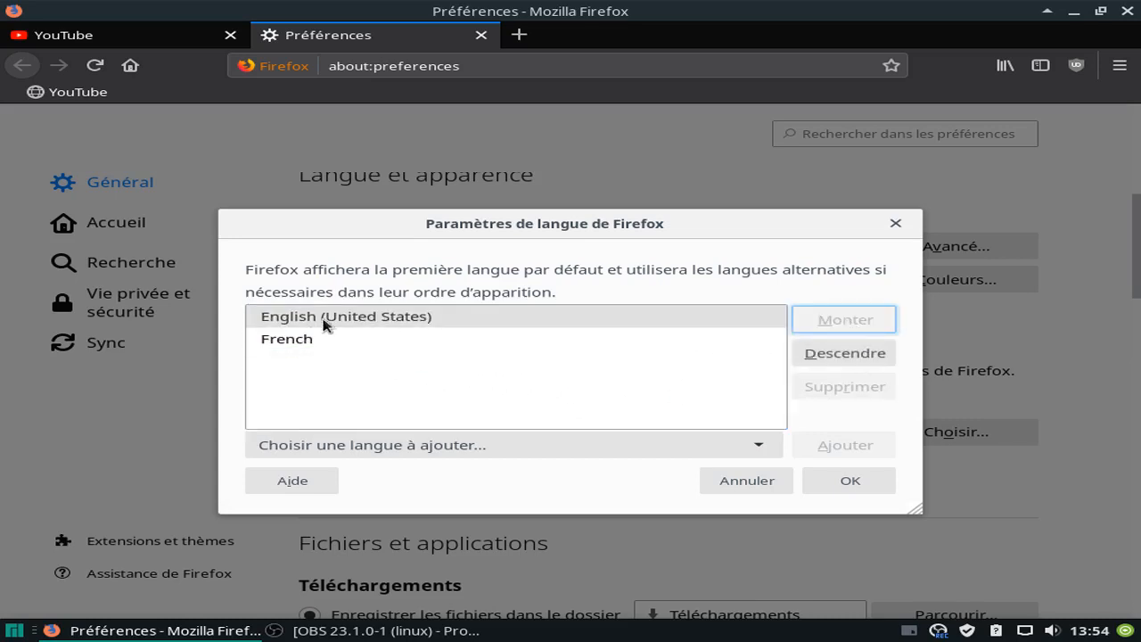
click(414, 321)
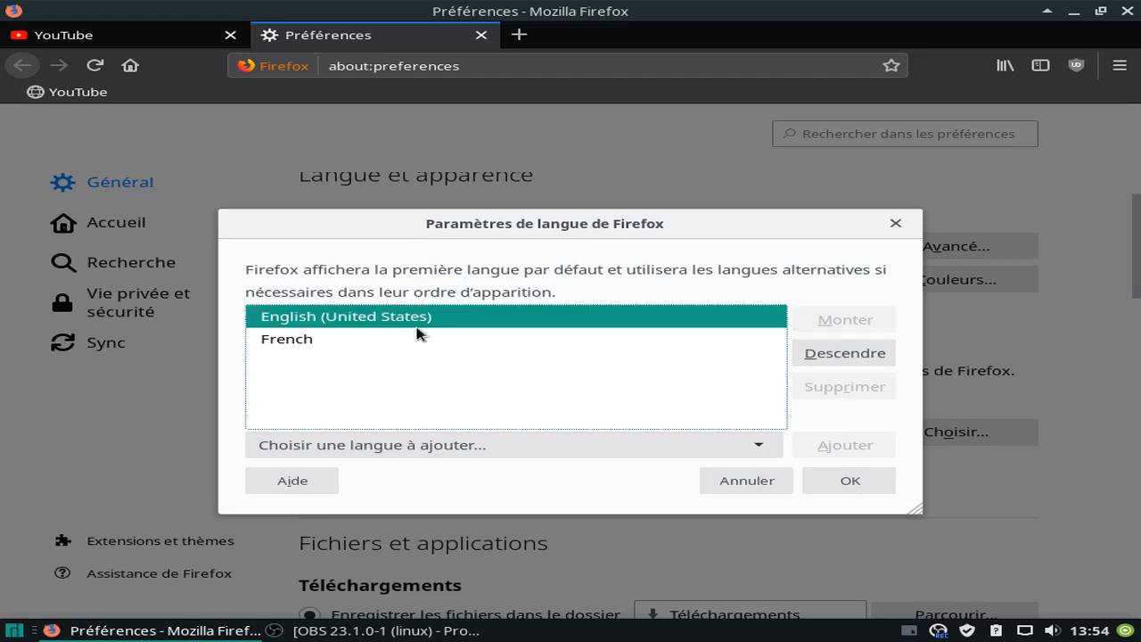
click(831, 362)
- Accept the interface language list with French ranked first and reopen the alternative languages
click(306, 317)
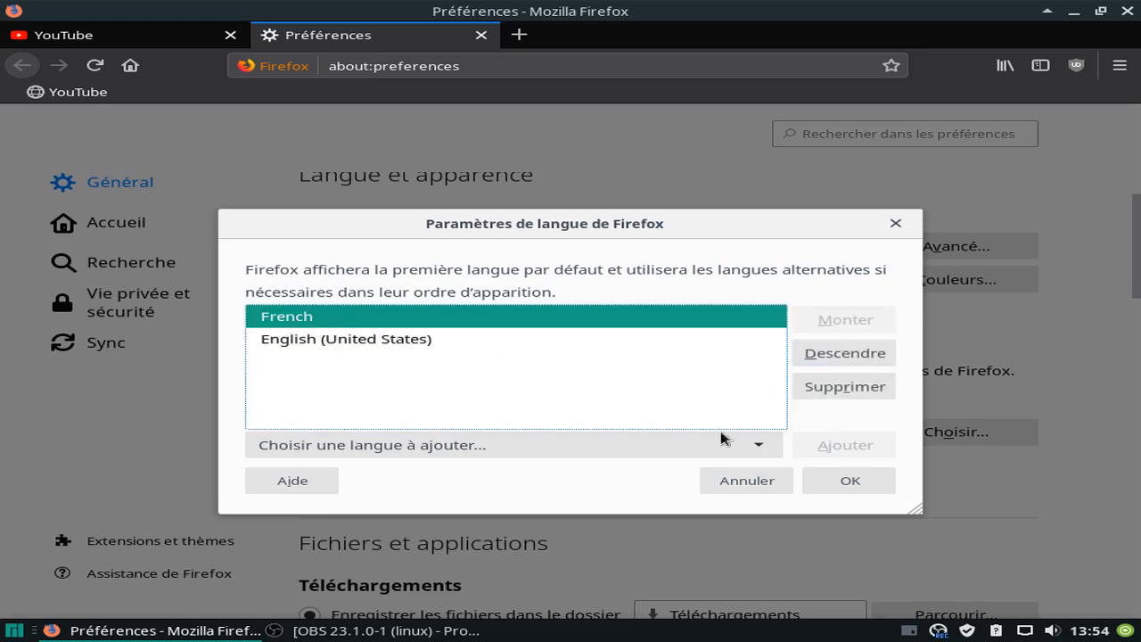
click(849, 480)
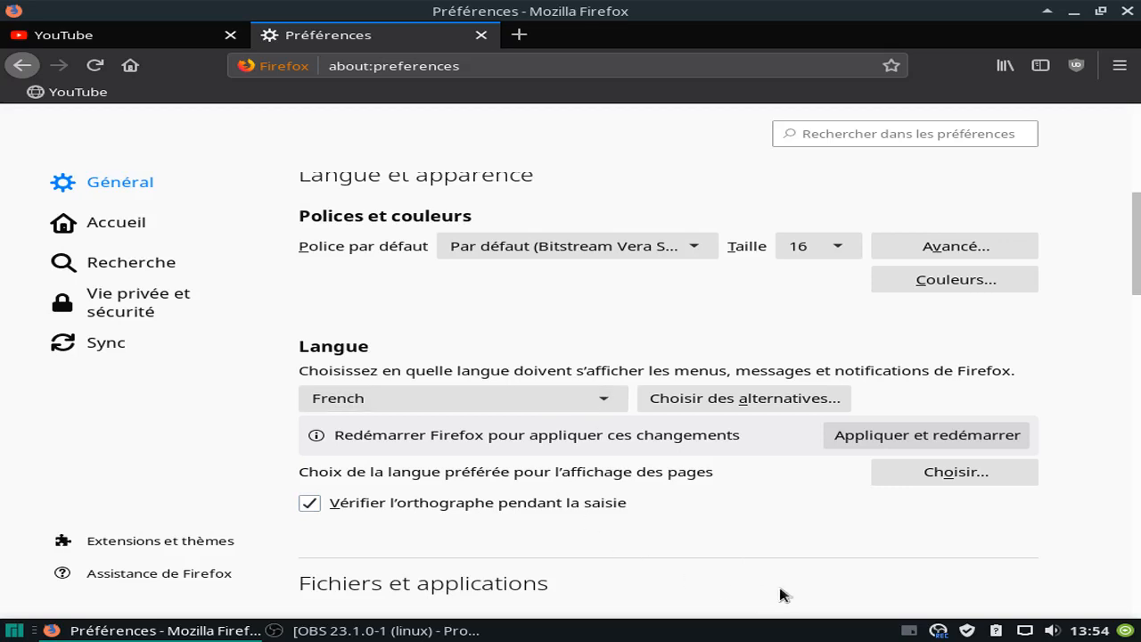
click(762, 401)
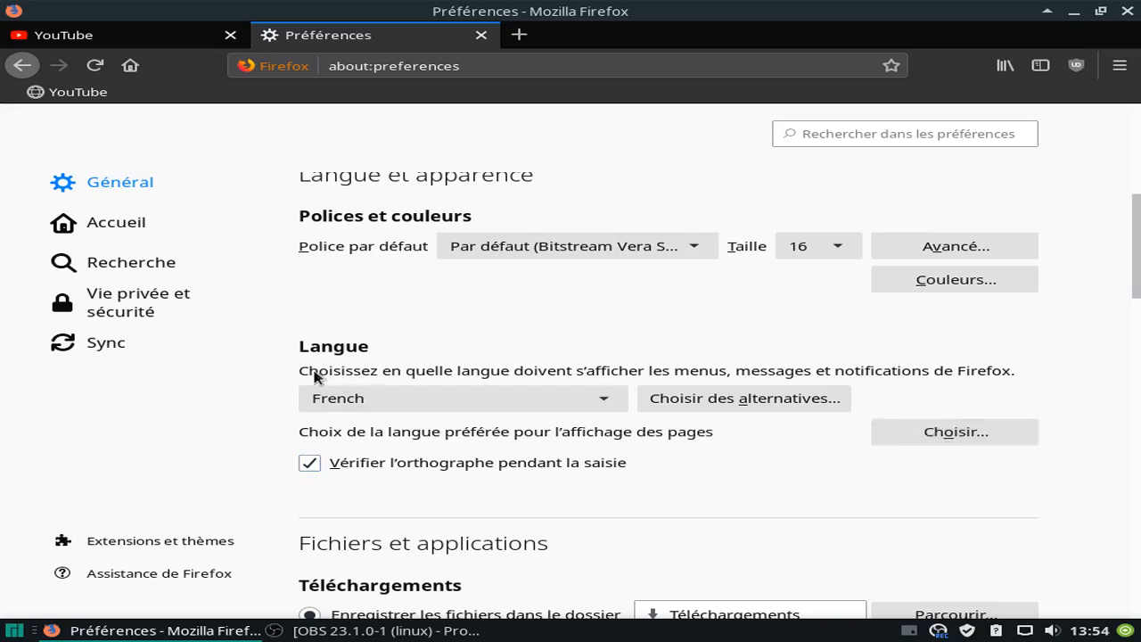
- Turn off spell checking while typing in the Langue settings
drag(297, 373, 629, 374)
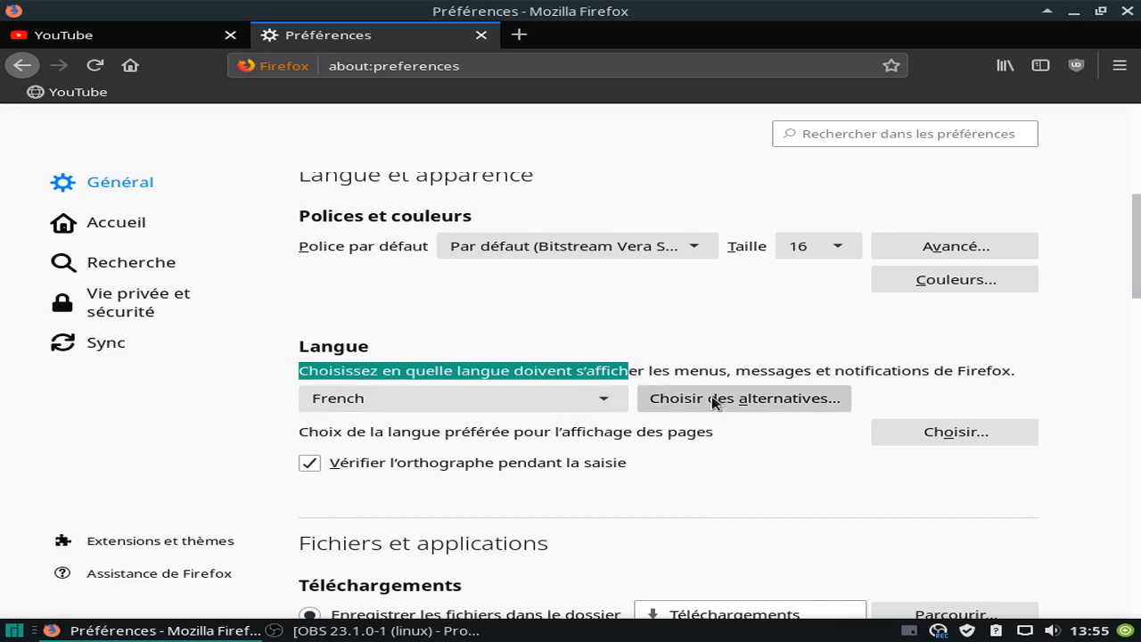
click(762, 454)
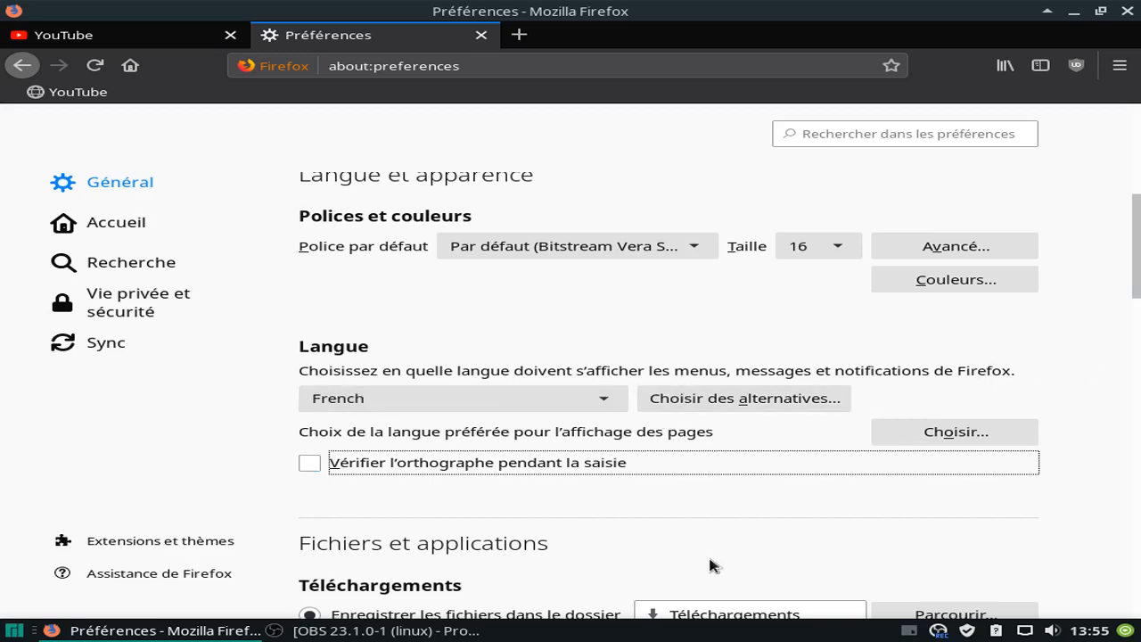
- Examine the preferred display languages for web pages and close their settings without changes
drag(287, 439, 713, 444)
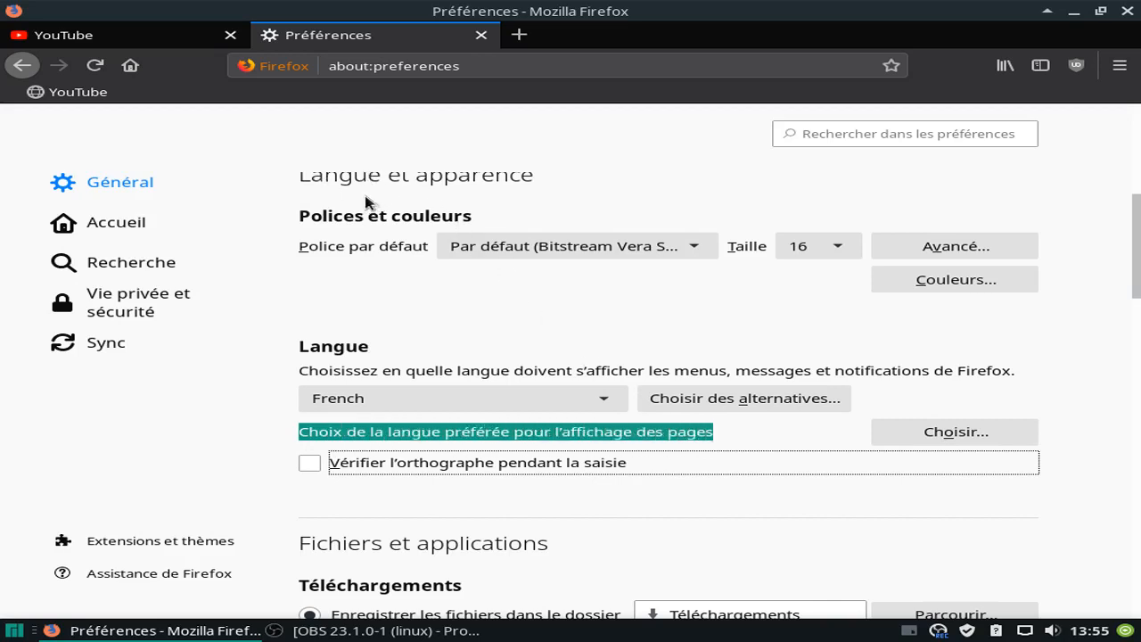
click(681, 504)
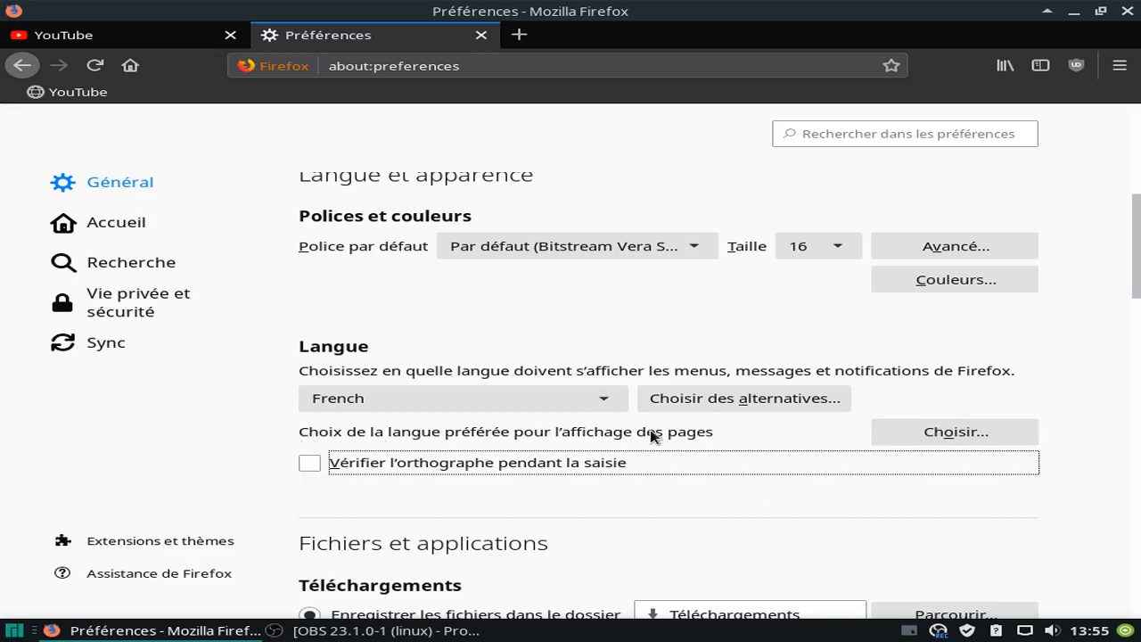
click(943, 433)
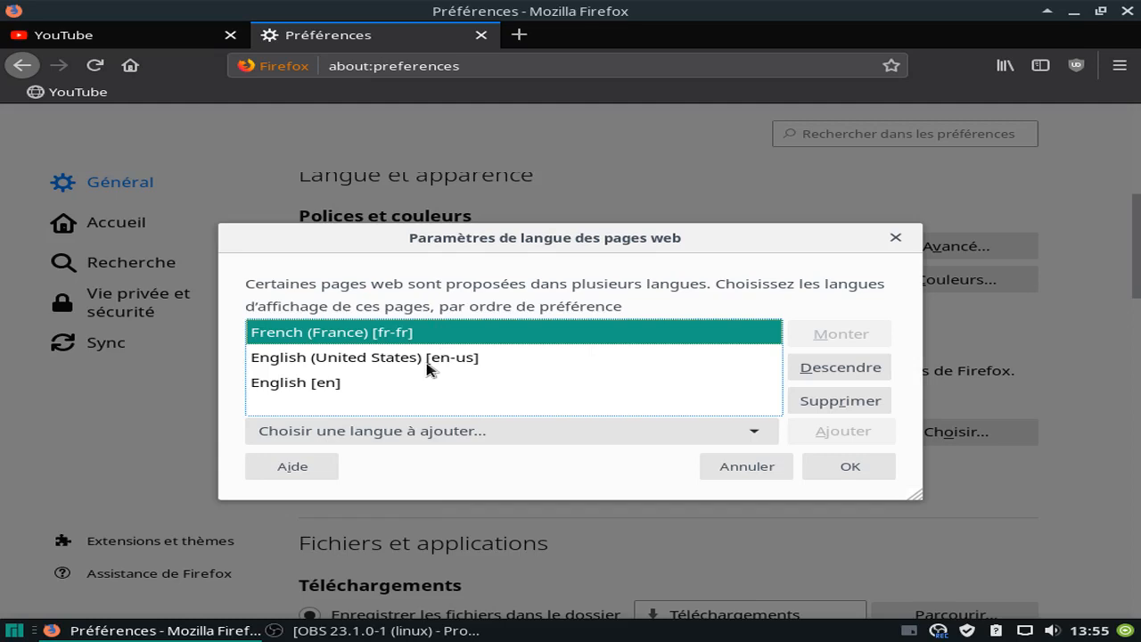
click(894, 239)
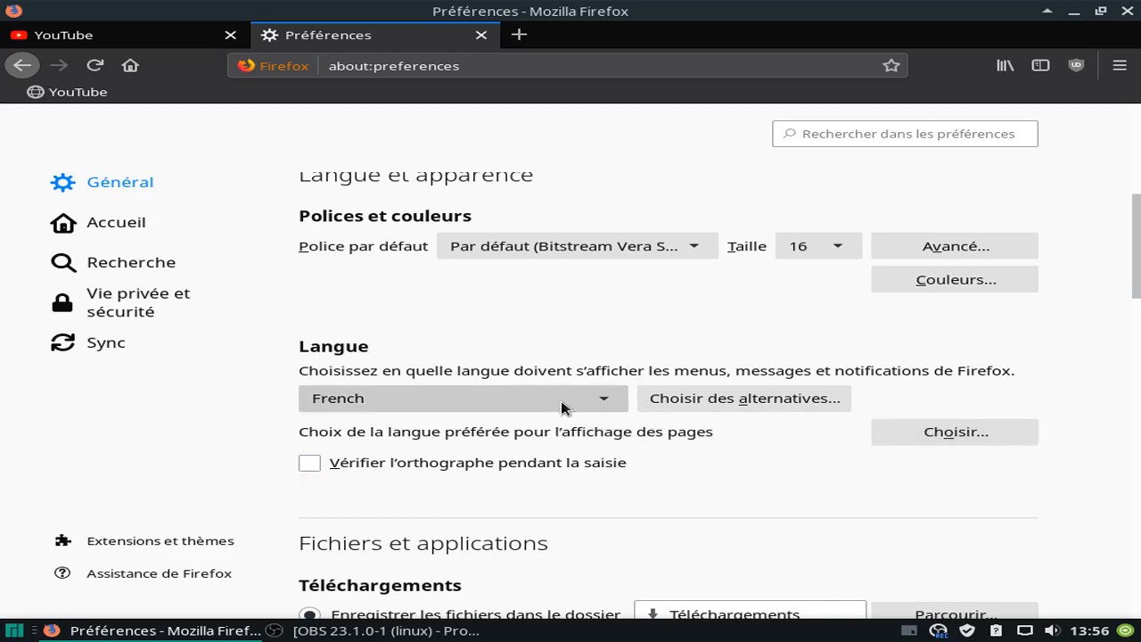
click(903, 440)
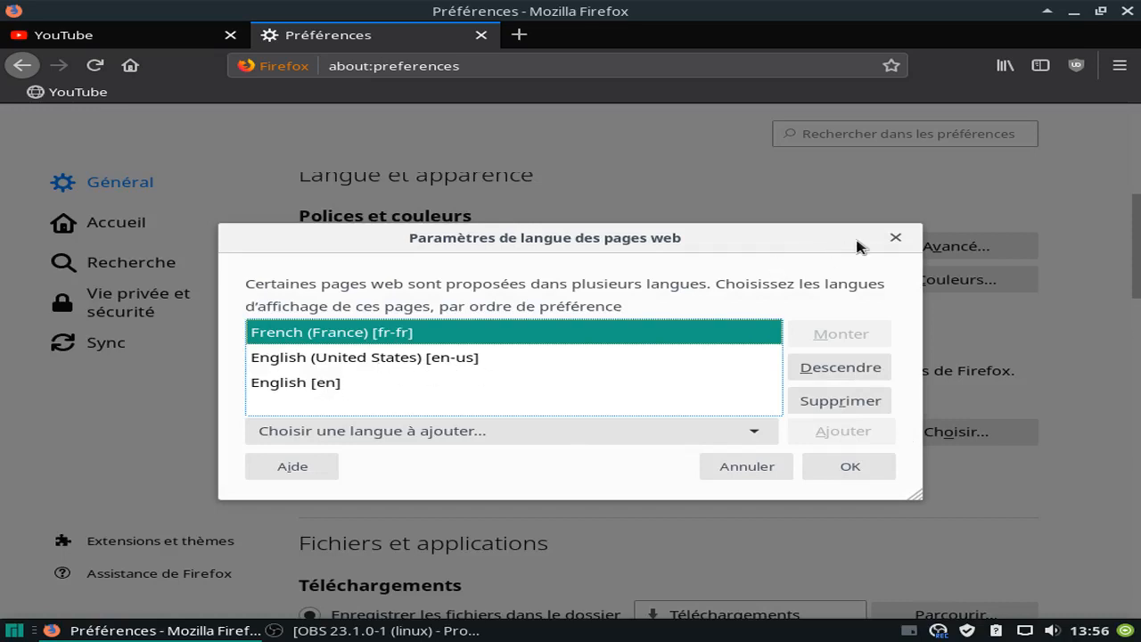
click(896, 239)
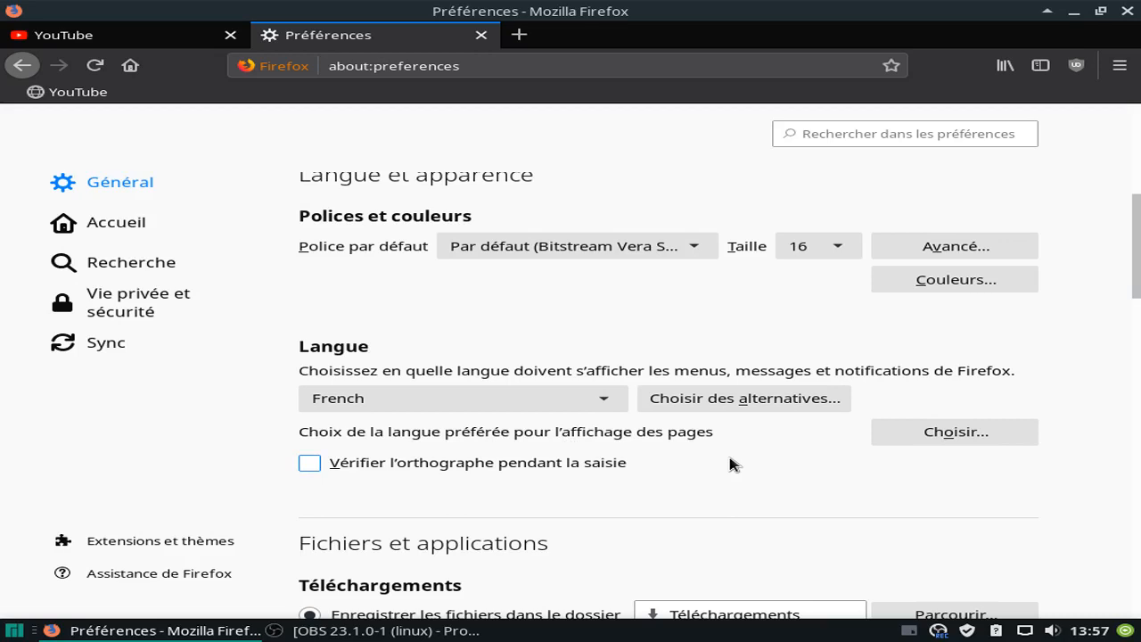
- Examine the remaining general settings, covering downloads, applications, DRM content, updates, performance and navigation
scroll(764, 464, down, 2)
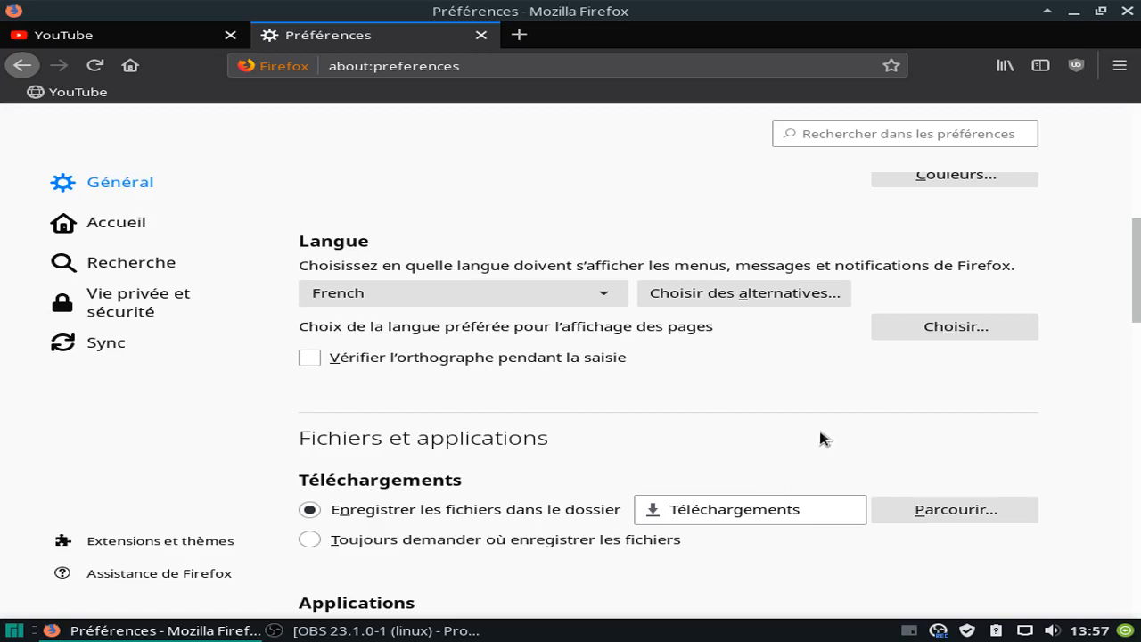
scroll(1050, 432, down, 3)
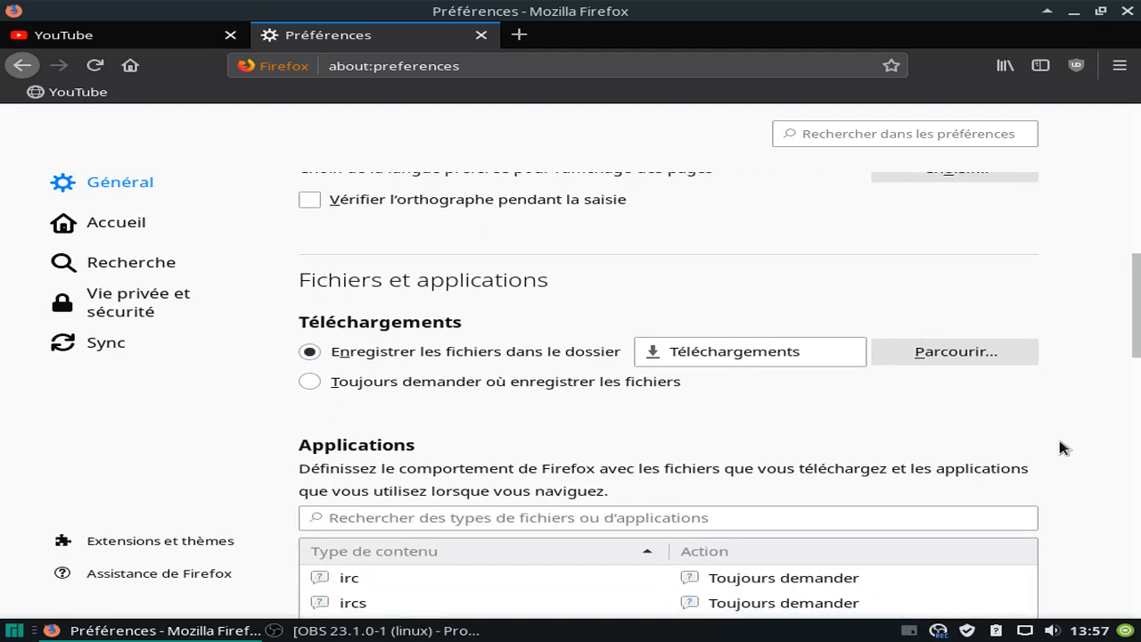
scroll(1060, 435, down, 3)
scroll(1060, 436, down, 7)
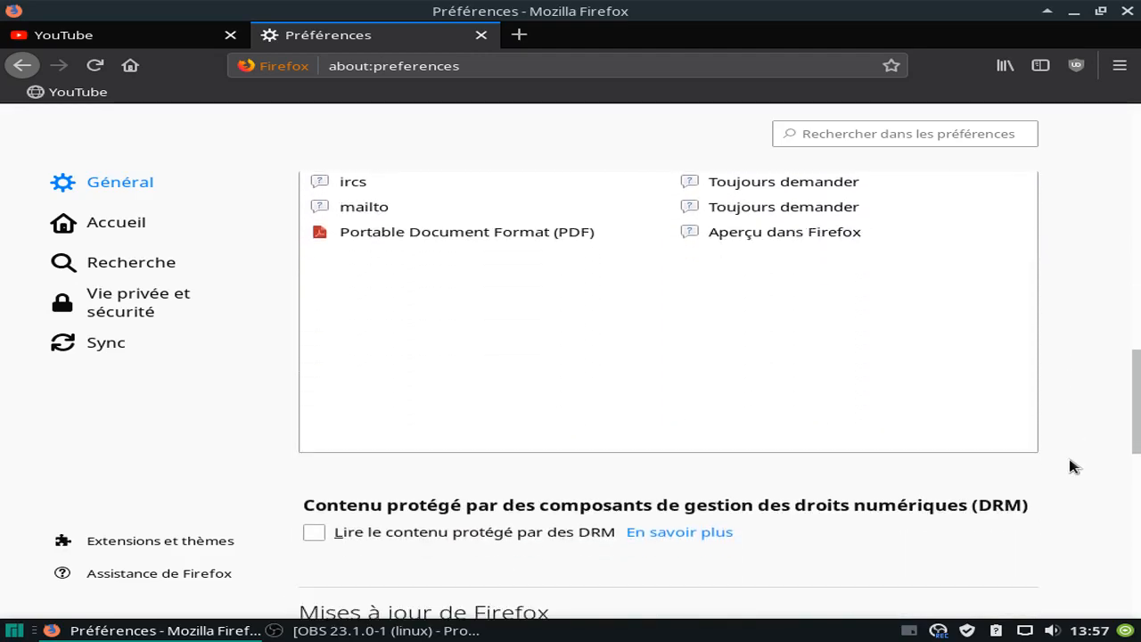
scroll(1072, 465, down, 5)
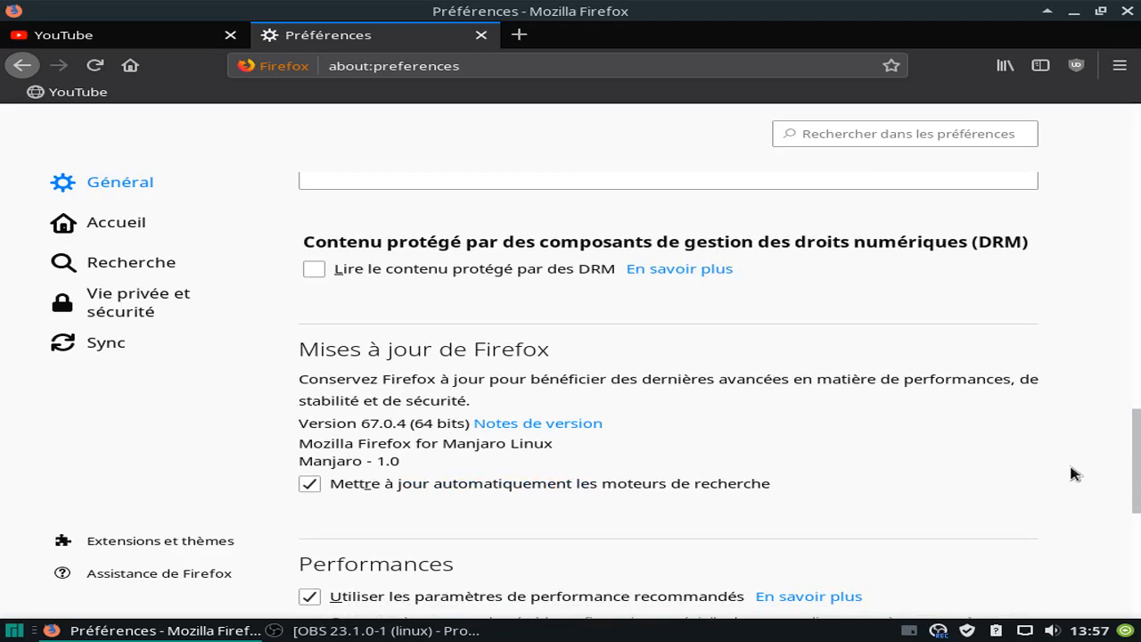
scroll(1074, 472, down, 2)
scroll(1074, 473, down, 4)
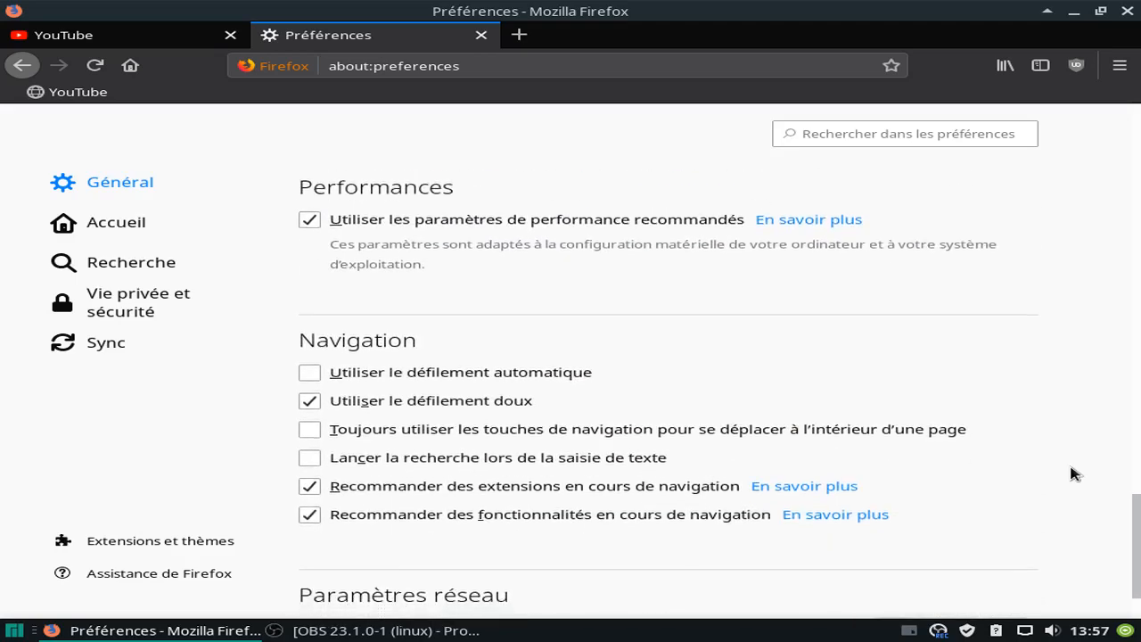
scroll(1074, 473, down, 2)
scroll(1073, 473, up, 18)
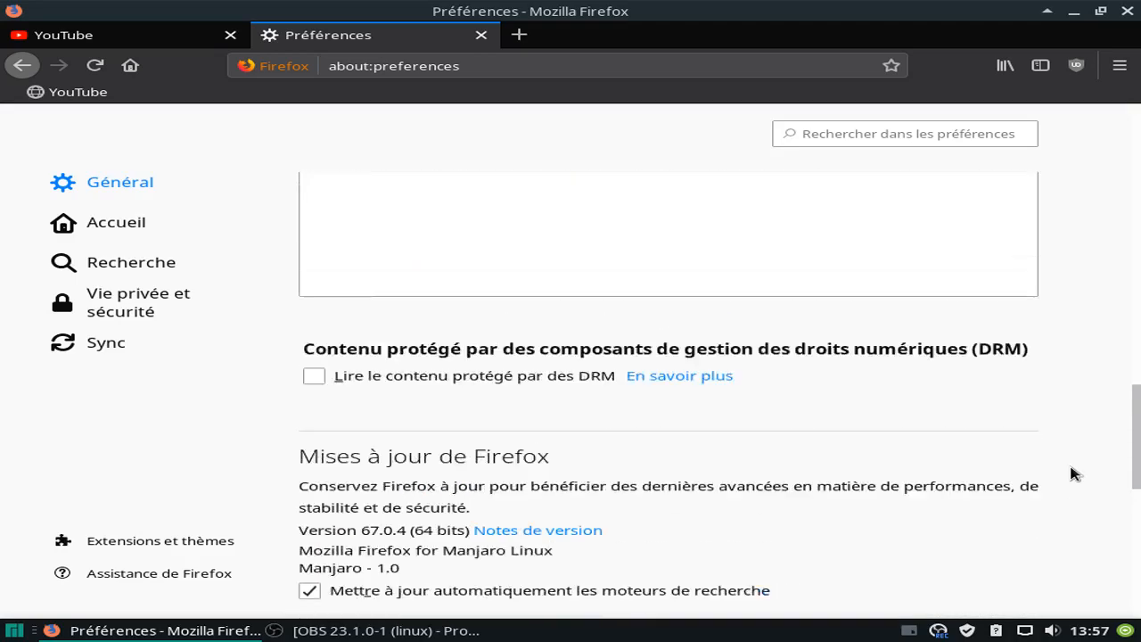
- Examine the content blocking, Do Not Track, cookie and saved login settings under Vie privée et sécurité
click(166, 310)
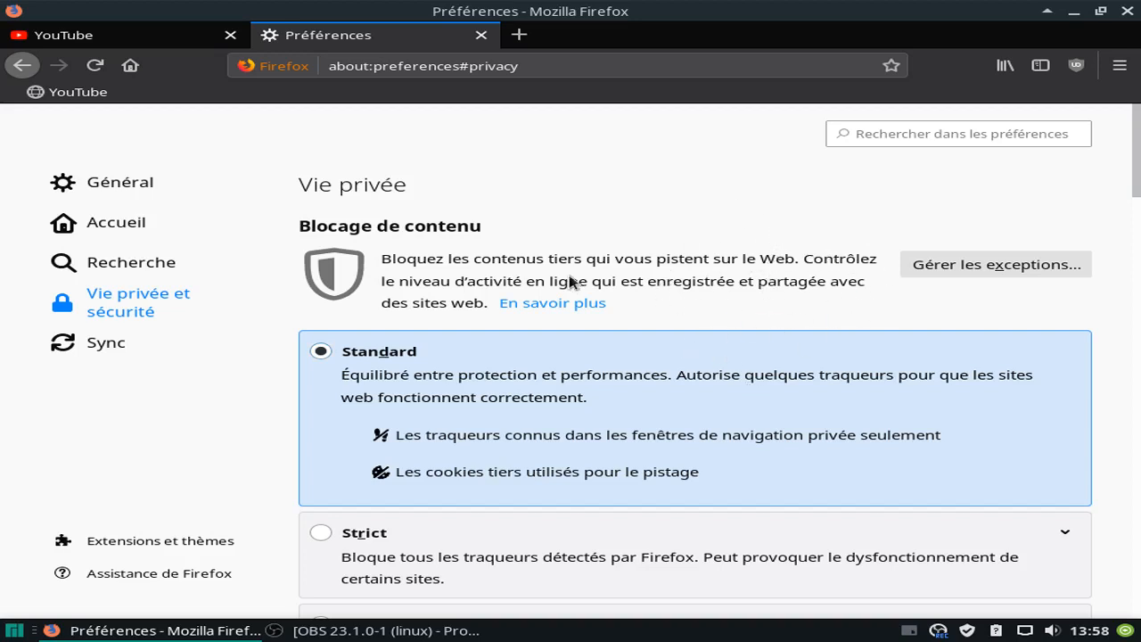
mouse_move(1137, 184)
mouse_down()
mouse_move(1135, 218)
mouse_move(1123, 183)
mouse_up()
drag(1137, 190, 1137, 248)
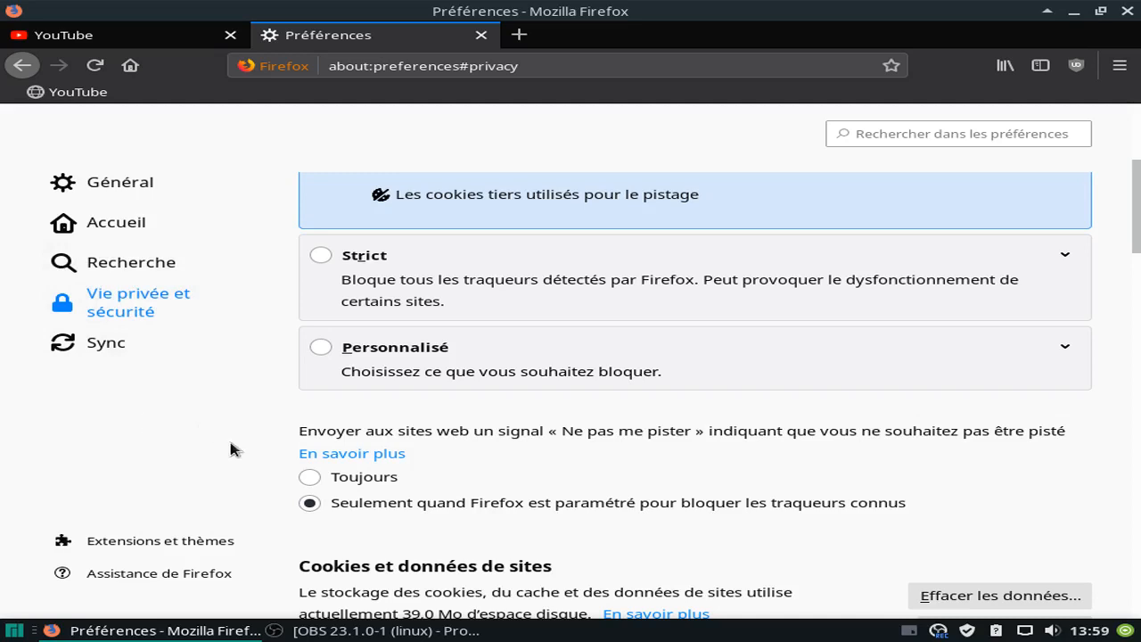
drag(1138, 247, 1138, 272)
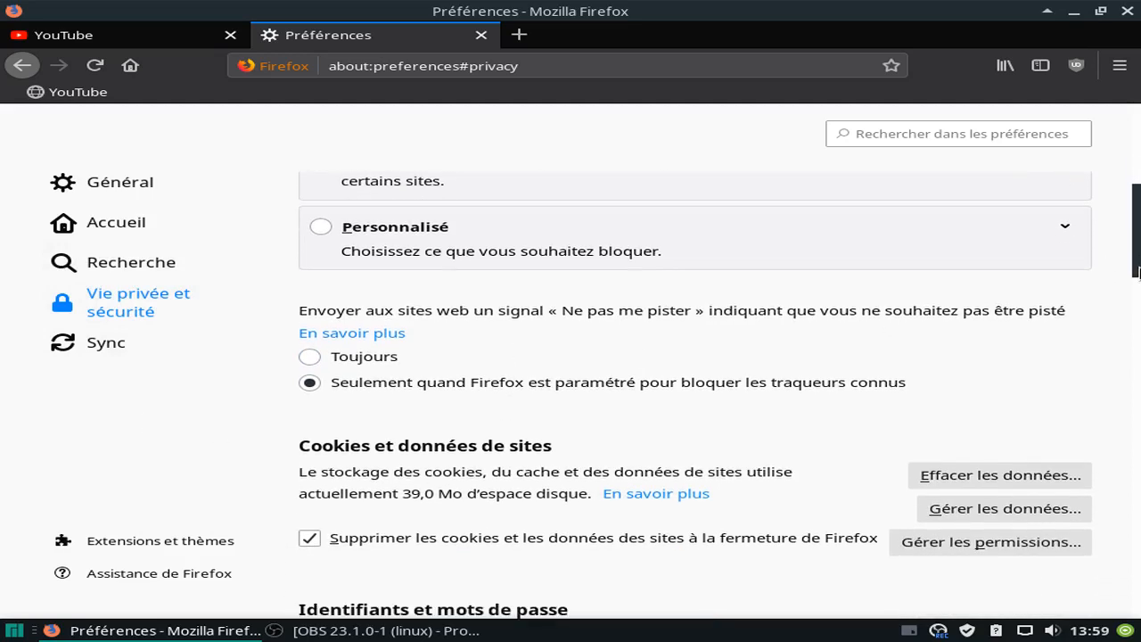
drag(1138, 272, 1138, 254)
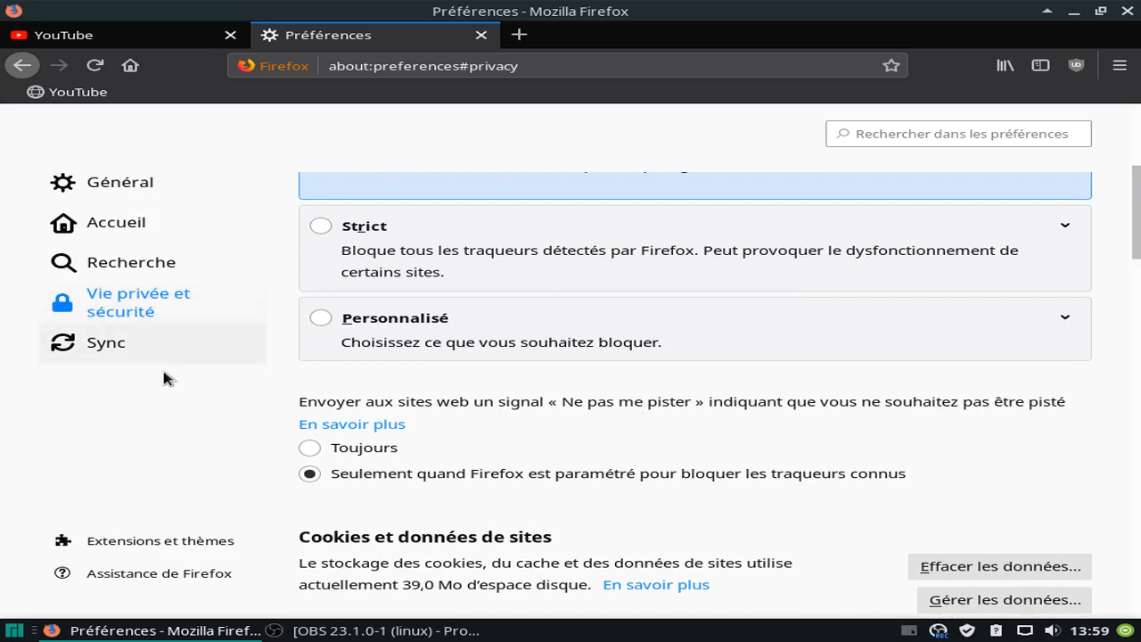
scroll(549, 391, down, 4)
scroll(720, 426, down, 4)
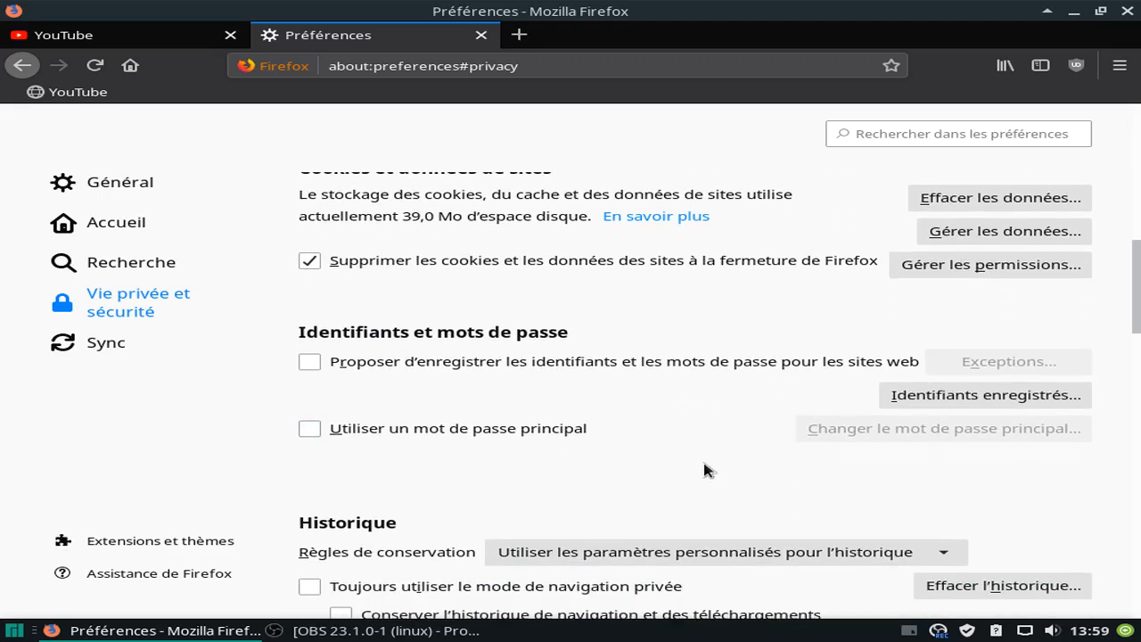
scroll(704, 468, down, 2)
scroll(704, 468, up, 5)
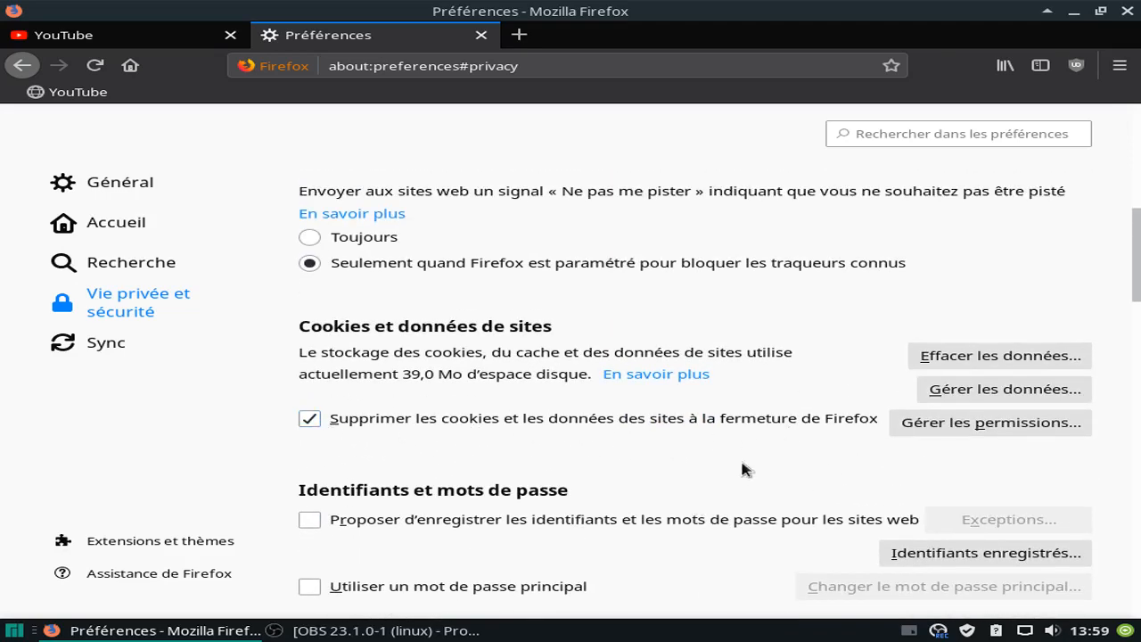
scroll(701, 475, down, 3)
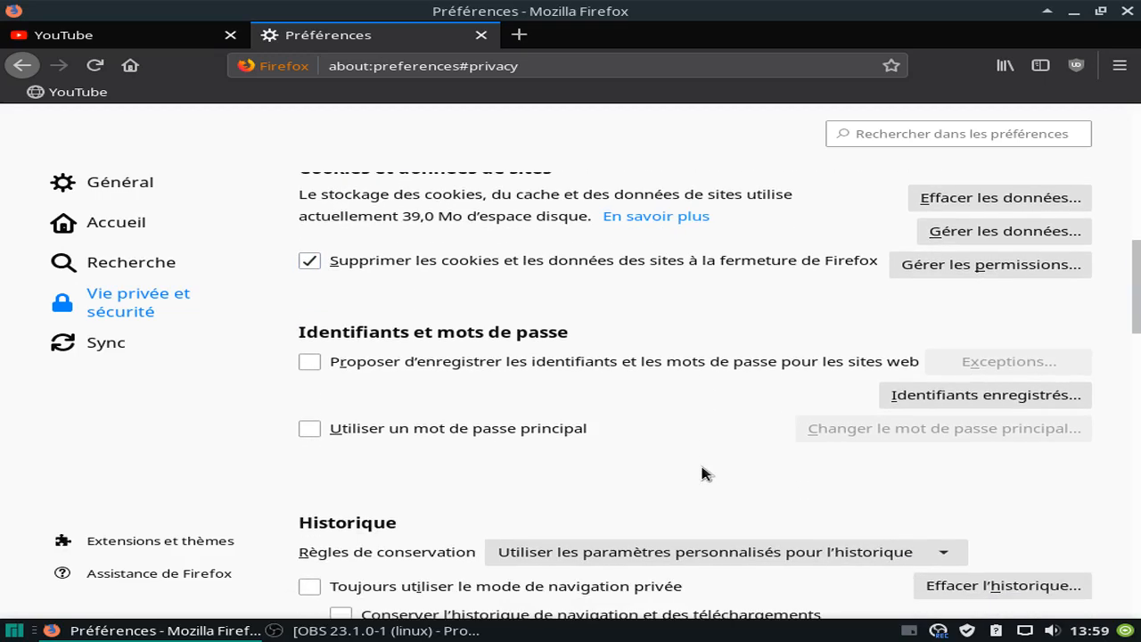
- Open the settings for clearing the history when Firefox closes and accept all history and data items
scroll(704, 472, down, 3)
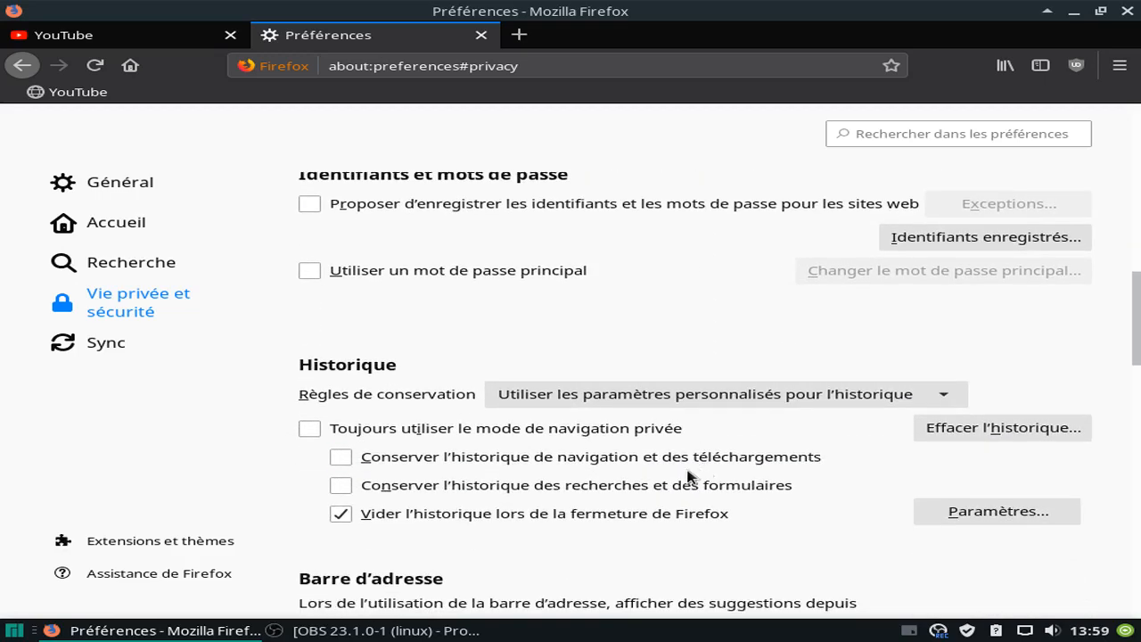
scroll(776, 490, down, 2)
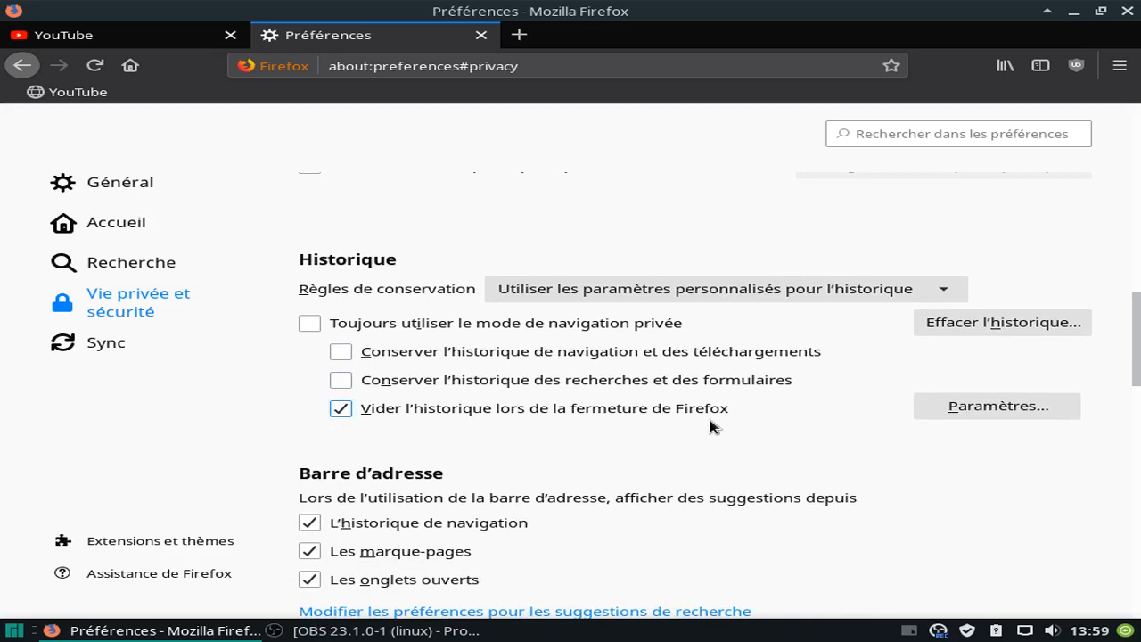
click(949, 409)
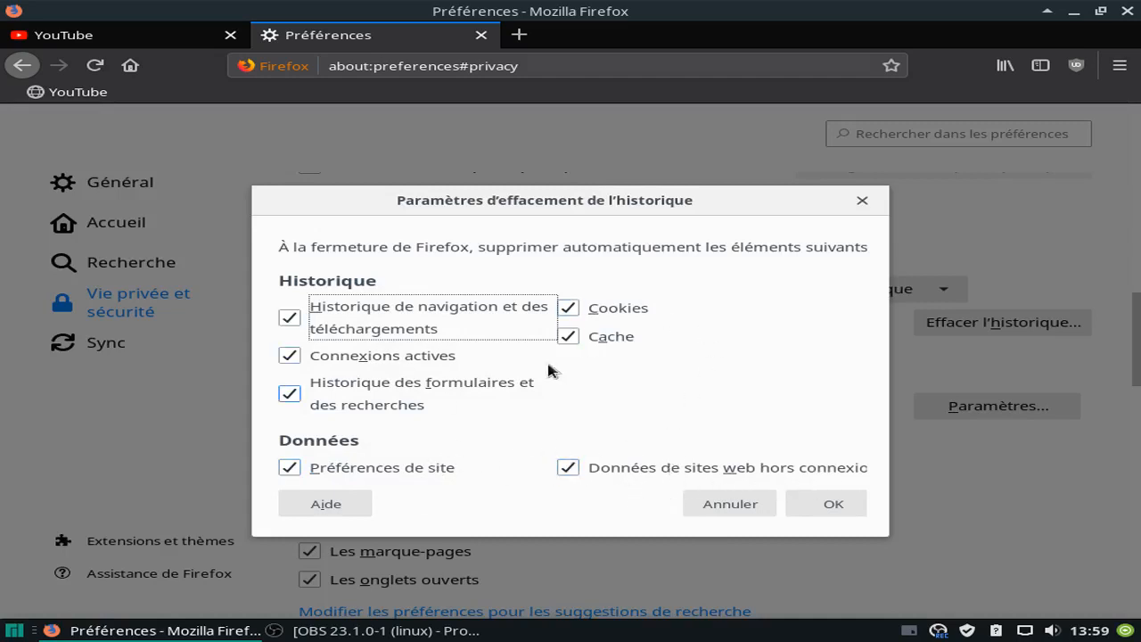
click(819, 507)
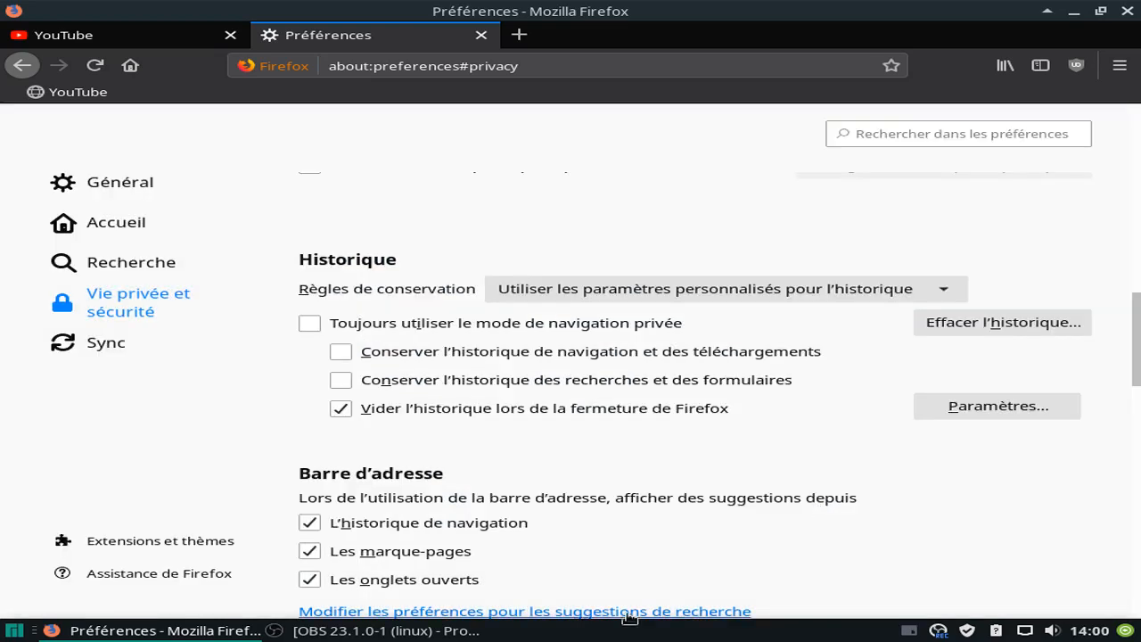
- Clear the history immediately with the interval set to tout, including cookies, cache, site preferences and offline website data
click(969, 325)
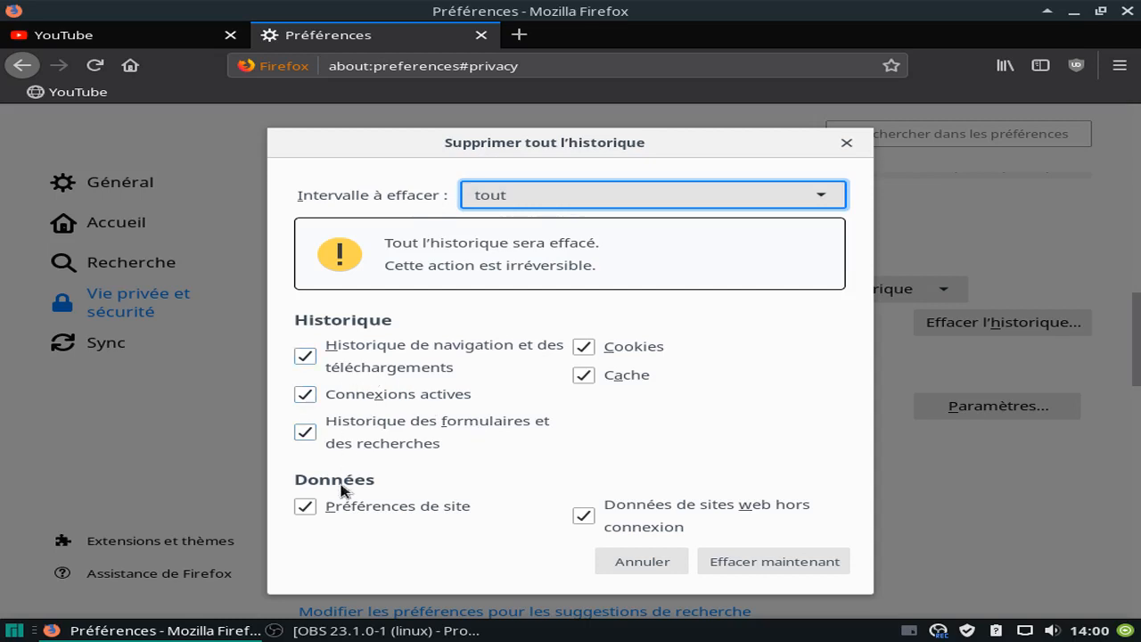
click(522, 202)
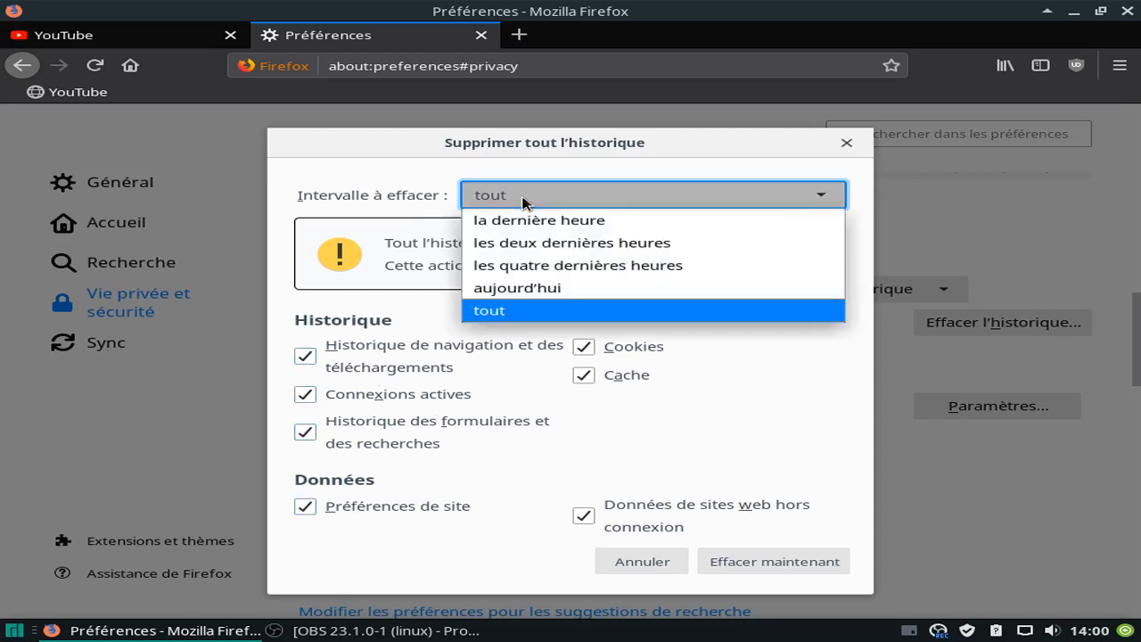
click(541, 311)
click(802, 561)
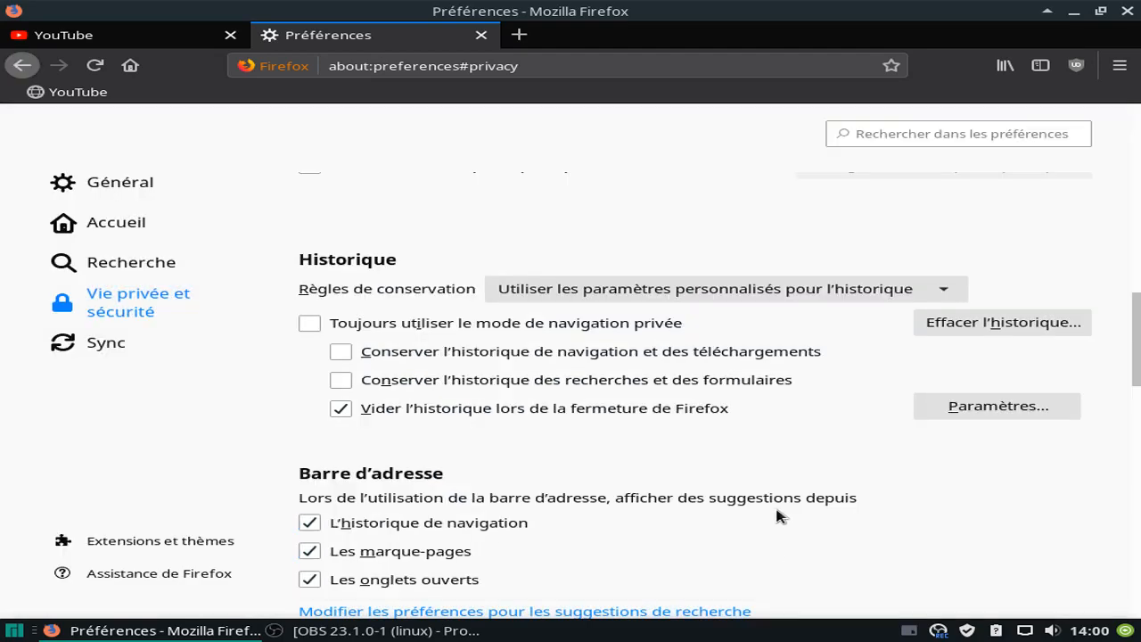
- Examine the Localisation permission settings, including the blocking of new location requests, and close them without saving
scroll(771, 455, down, 5)
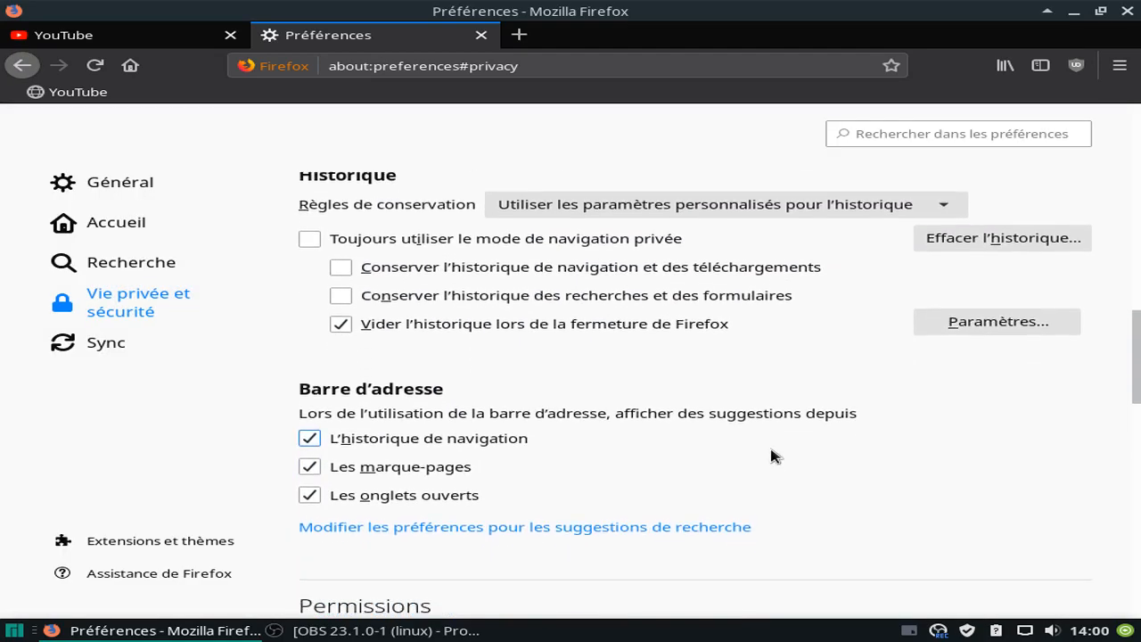
scroll(772, 456, down, 2)
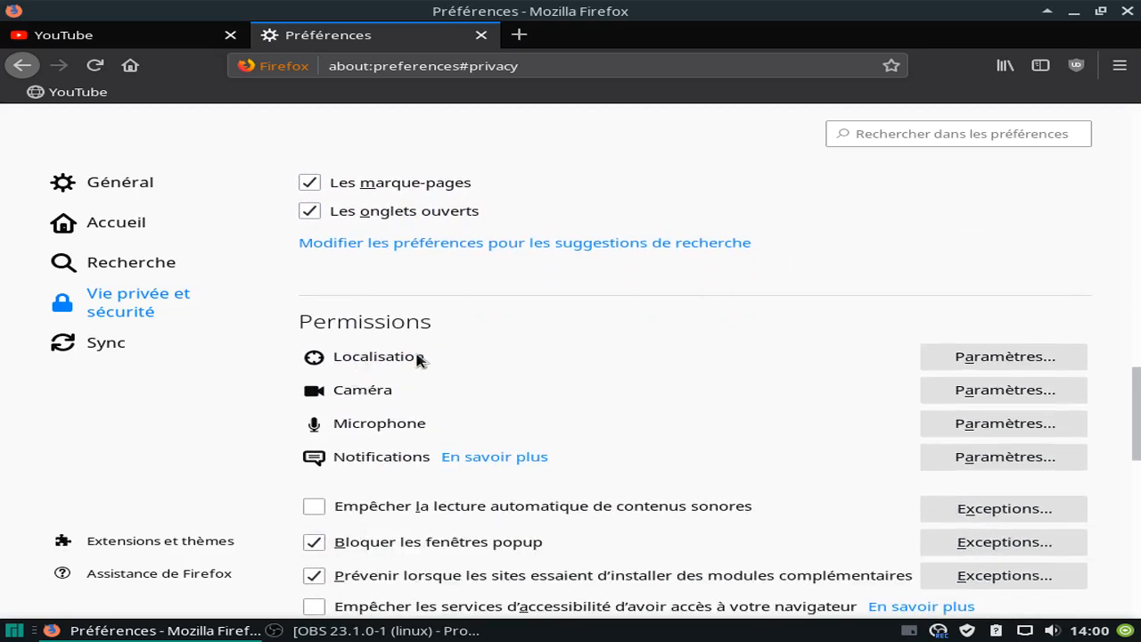
click(927, 363)
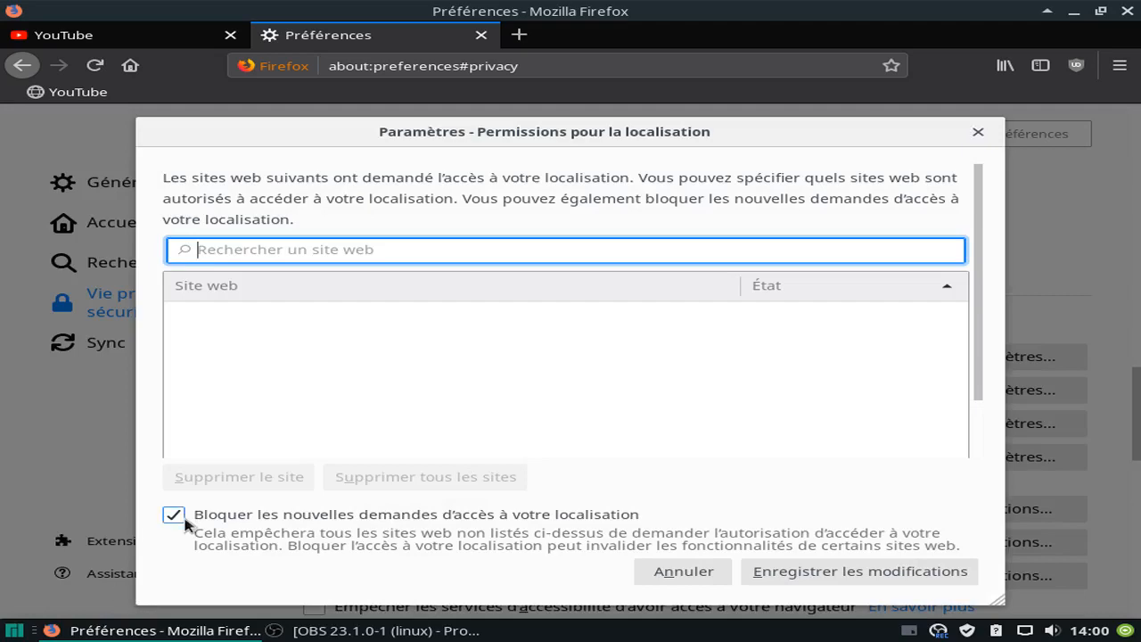
click(977, 134)
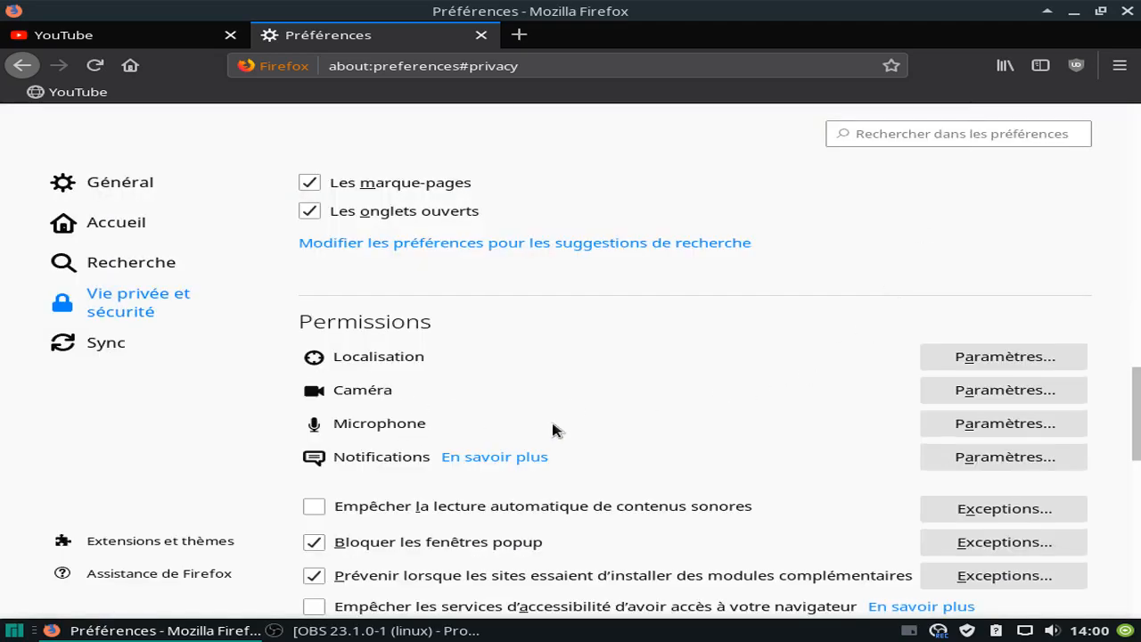
- Examine the remaining permission options and the Firefox data collection settings, and return to the start of the privacy page
scroll(551, 418, down, 2)
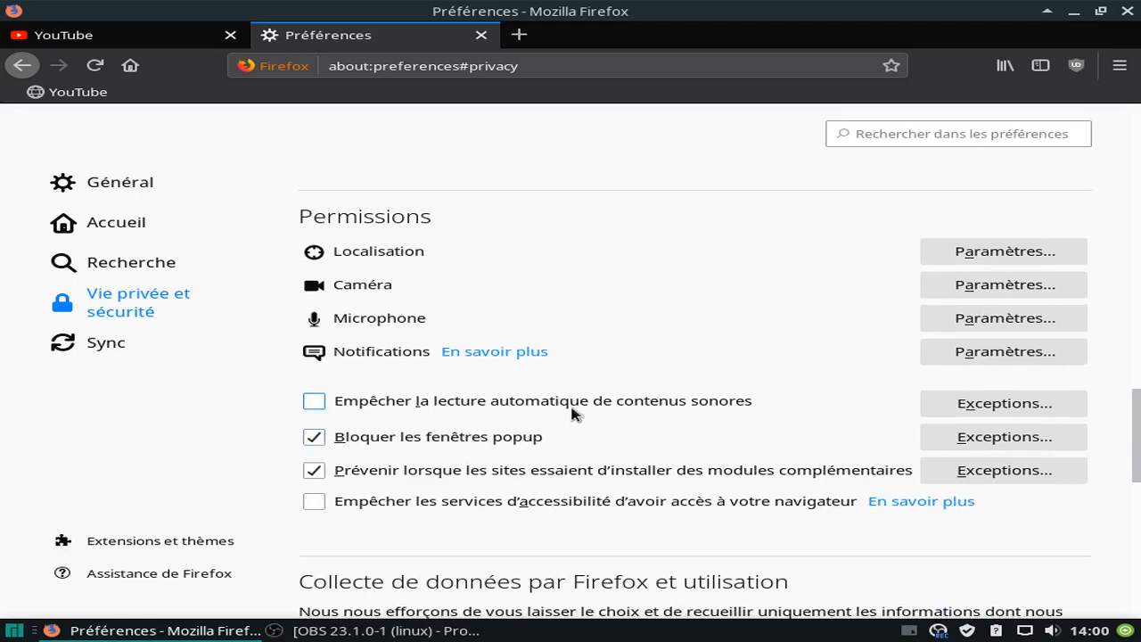
scroll(571, 413, down, 3)
scroll(611, 446, down, 3)
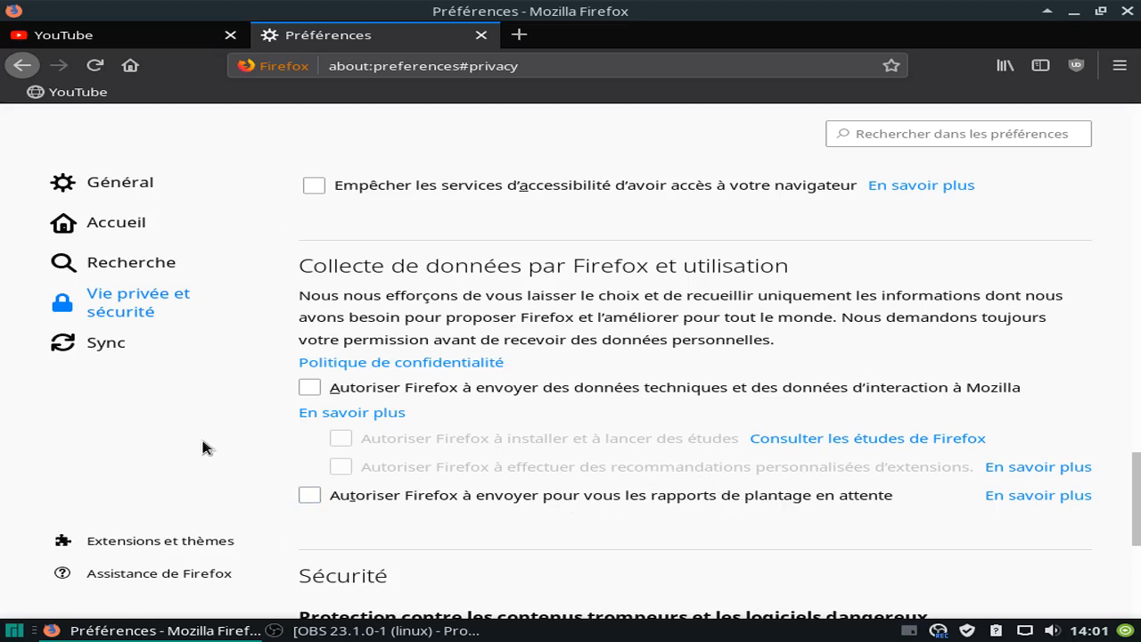
drag(1138, 480, 1138, 129)
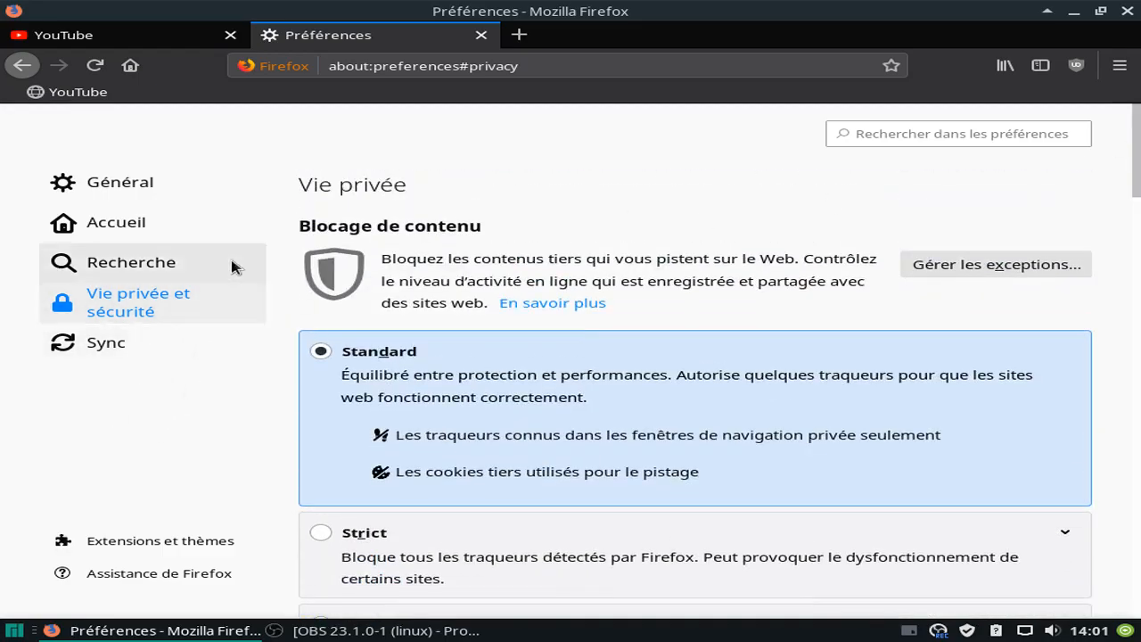
- Set the text colour to #FF00DF in the Couleurs settings of the Général preferences and accept them
click(122, 182)
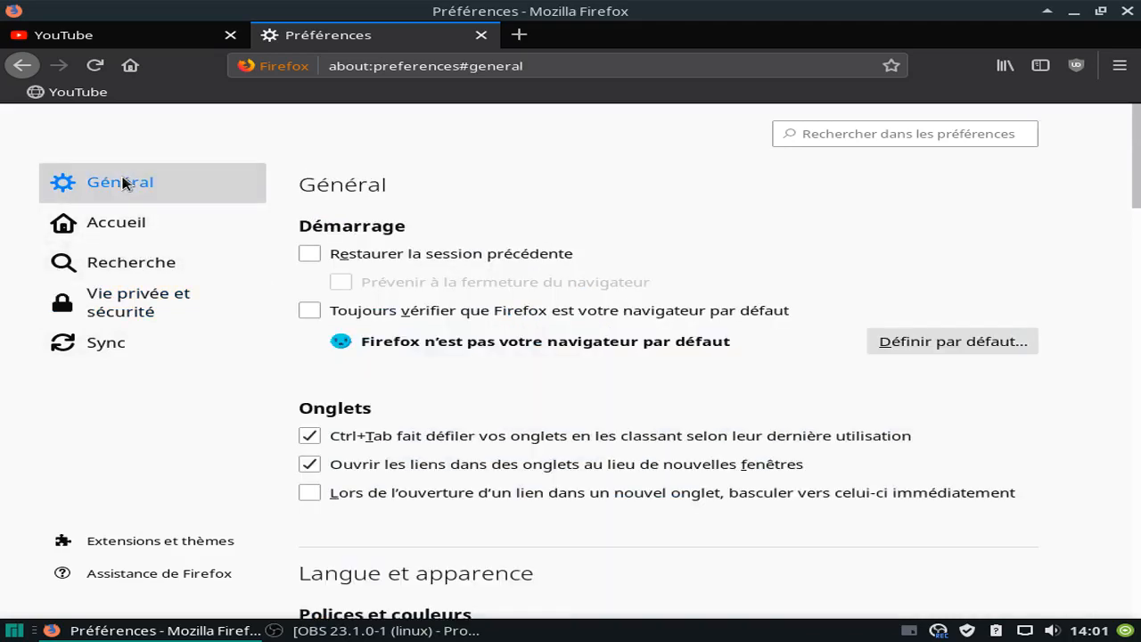
scroll(969, 387, down, 4)
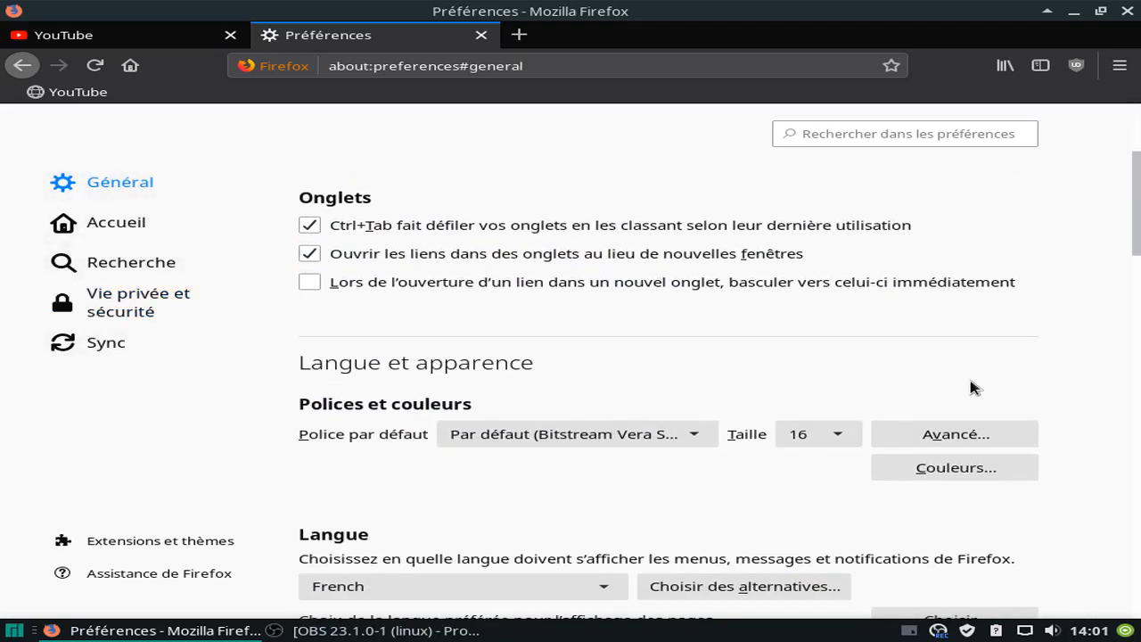
scroll(927, 387, down, 1)
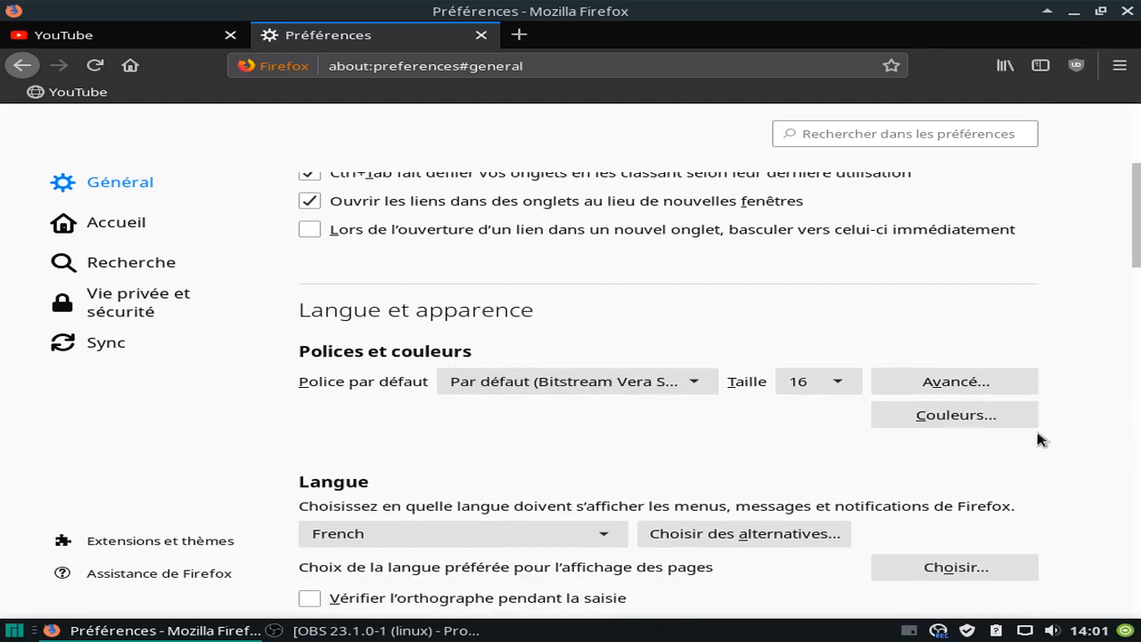
click(948, 415)
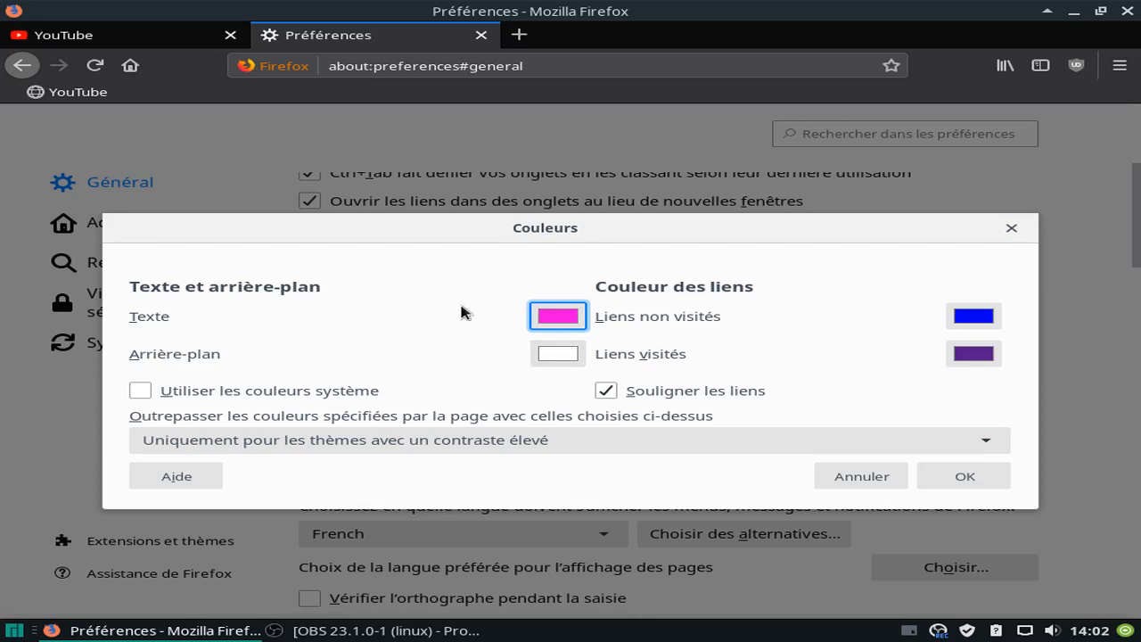
click(558, 317)
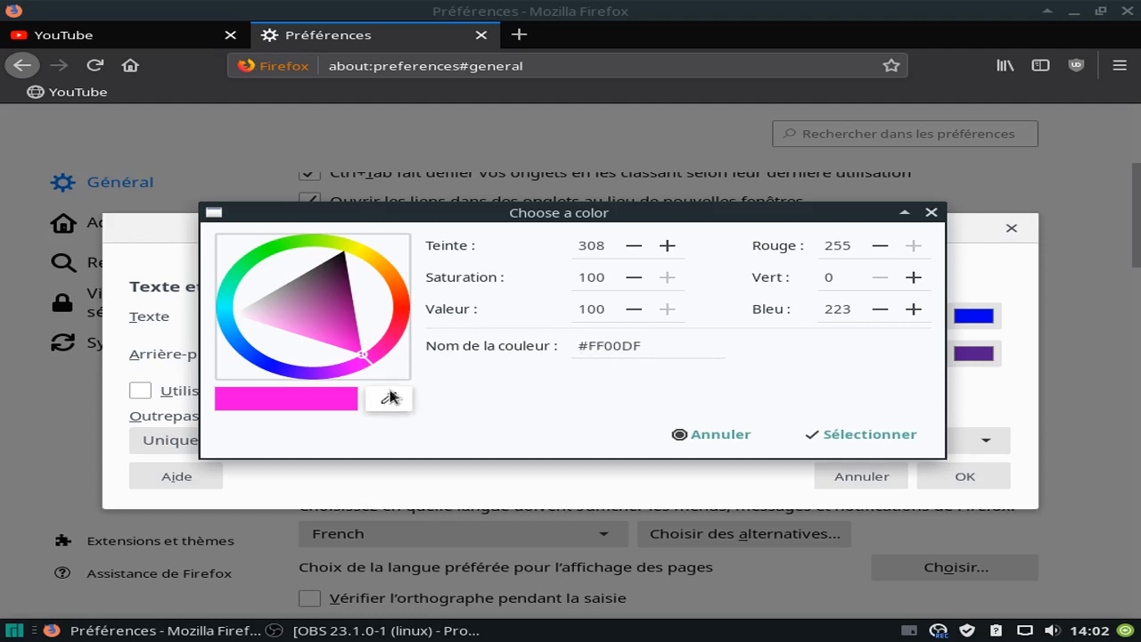
click(845, 442)
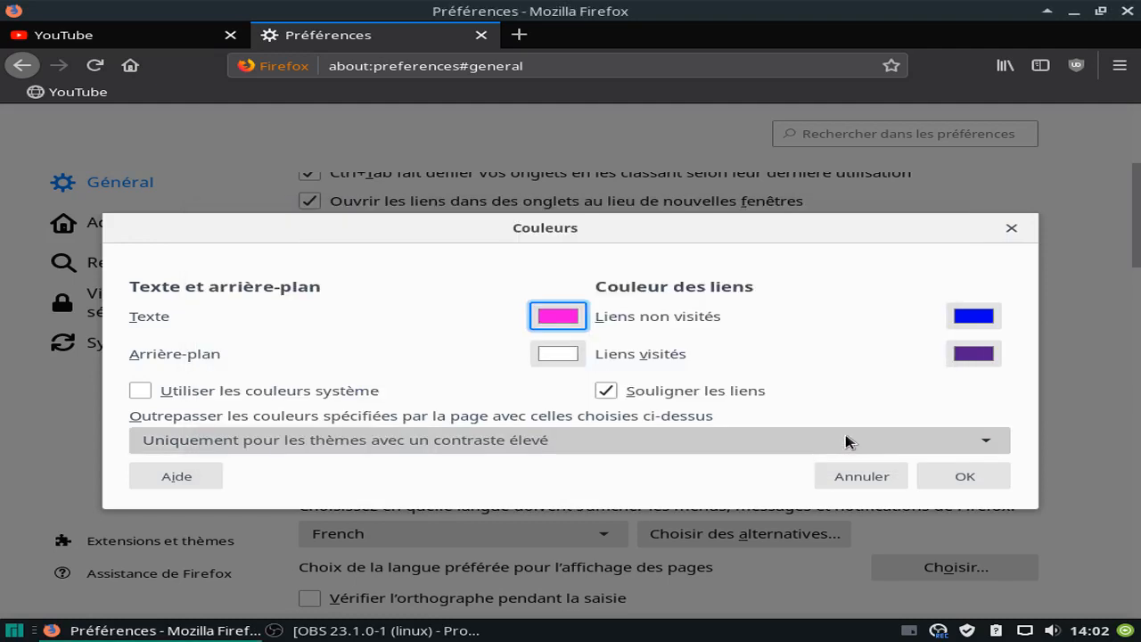
click(962, 478)
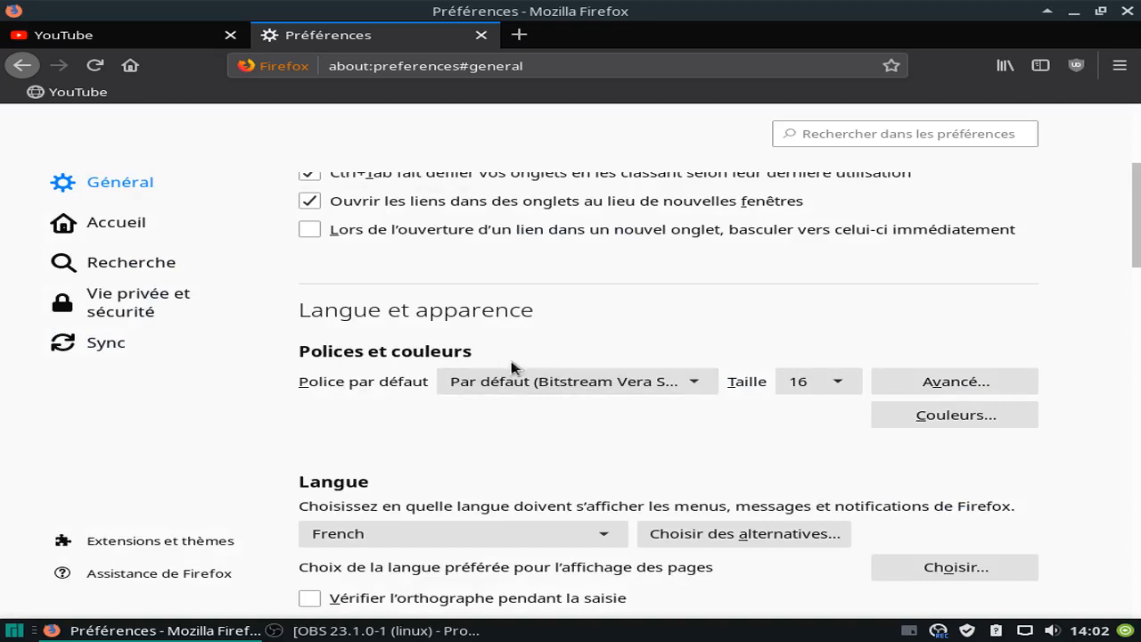
click(415, 631)
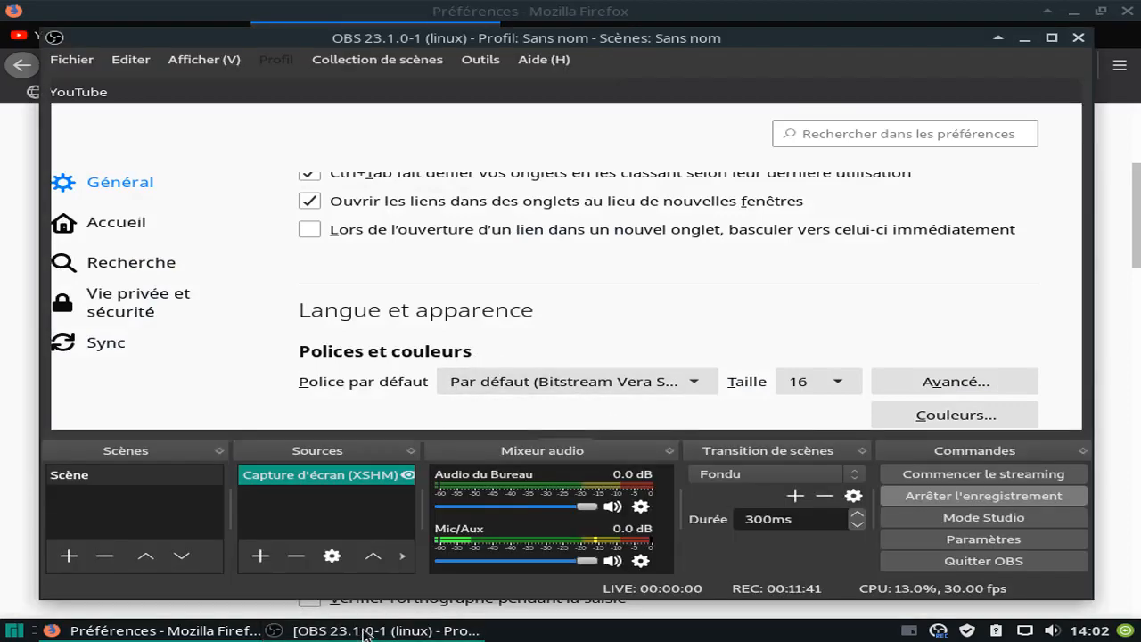